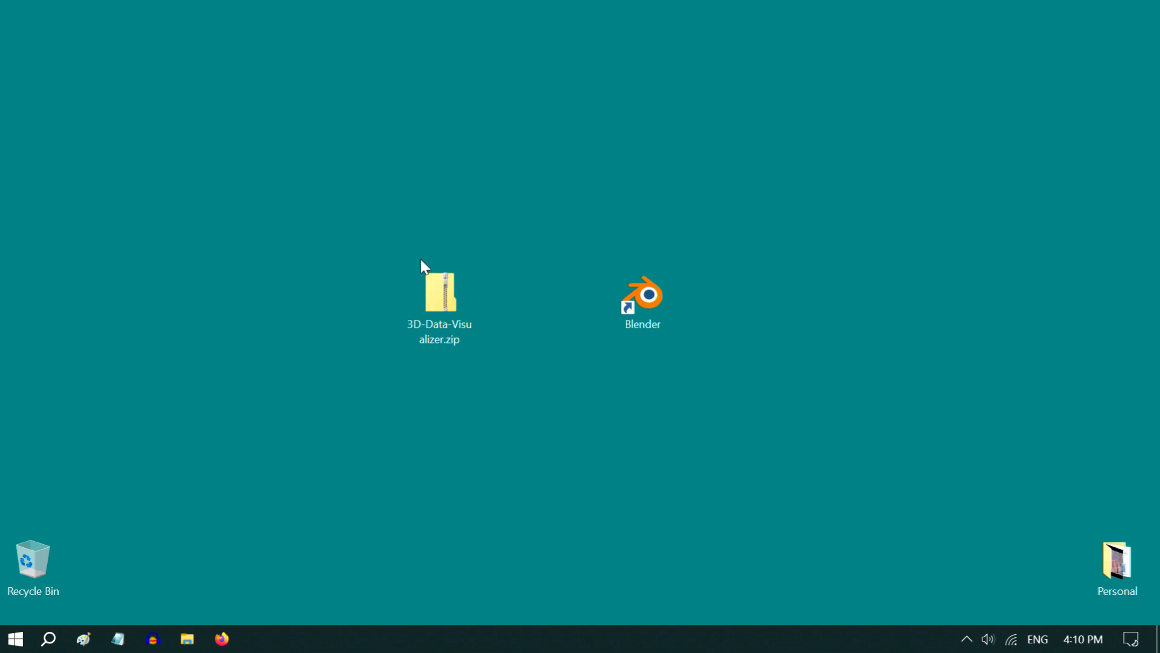
# Step: Launch Blender with administrator rights and dismiss the splash screen
pyautogui.rightClick(640, 308)
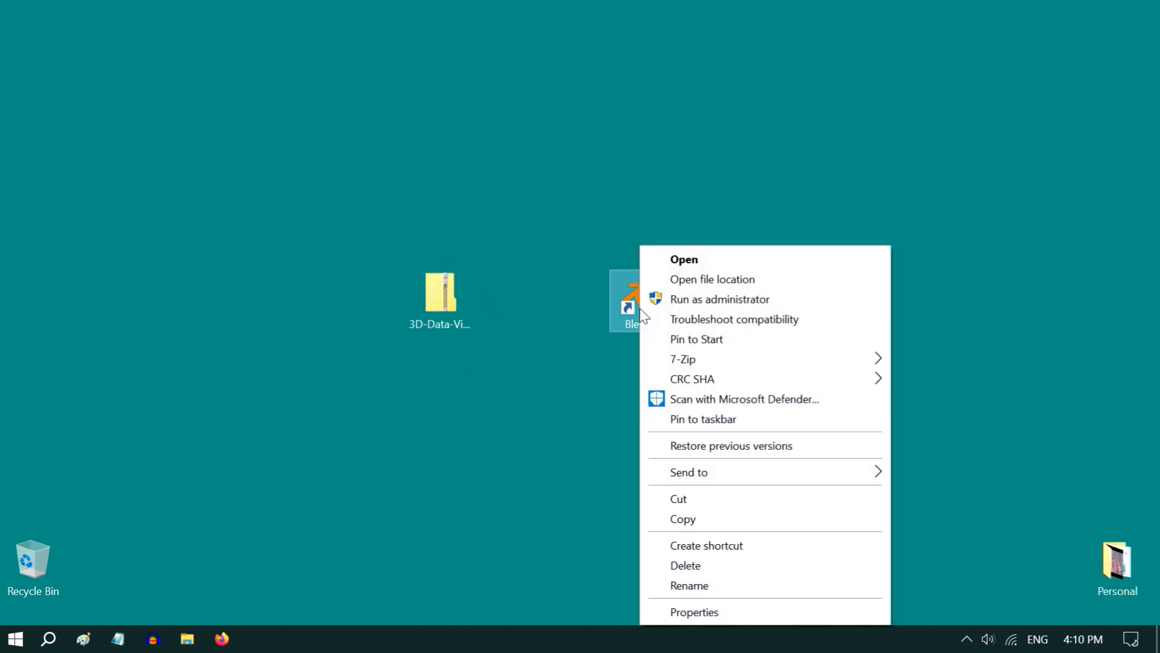
pyautogui.click(736, 302)
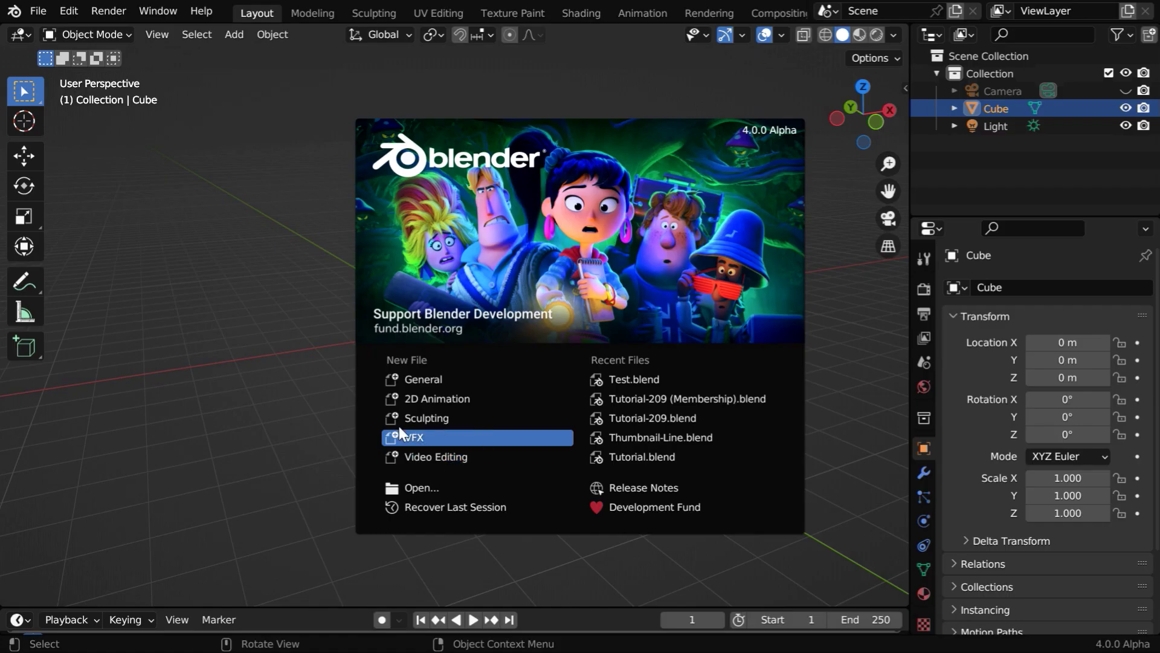
pyautogui.click(67, 12)
# Step: In Preferences > Add-ons, choose Desktop/3D-Data-Visualizer.zip as the add-on to install
pyautogui.click(67, 12)
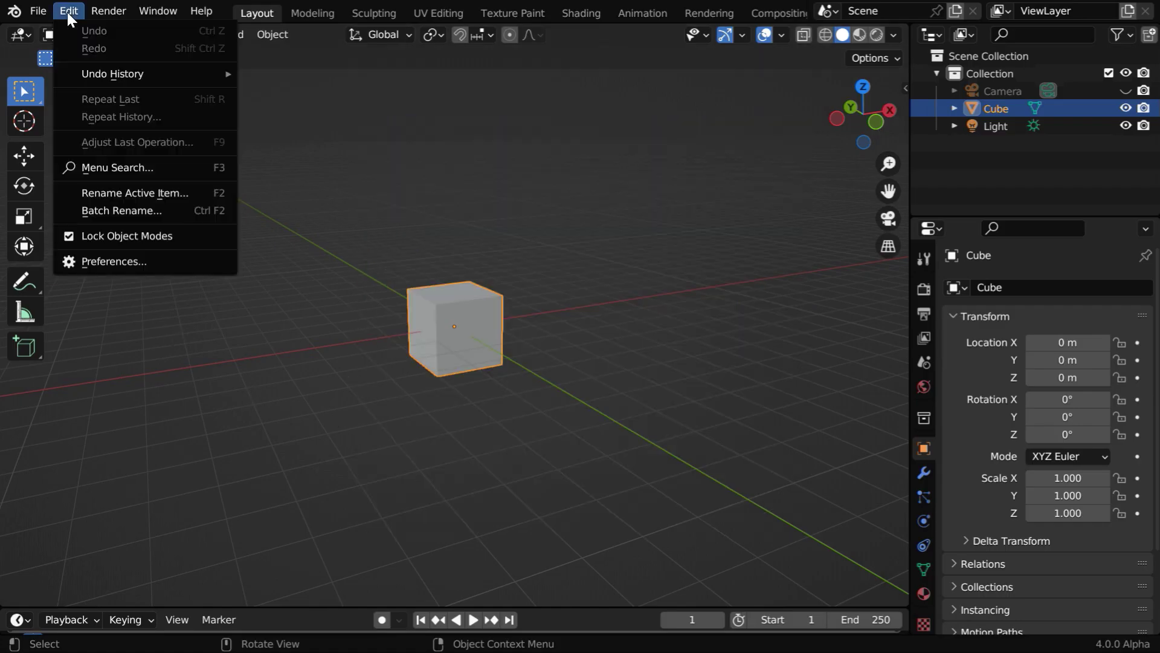
pyautogui.click(137, 261)
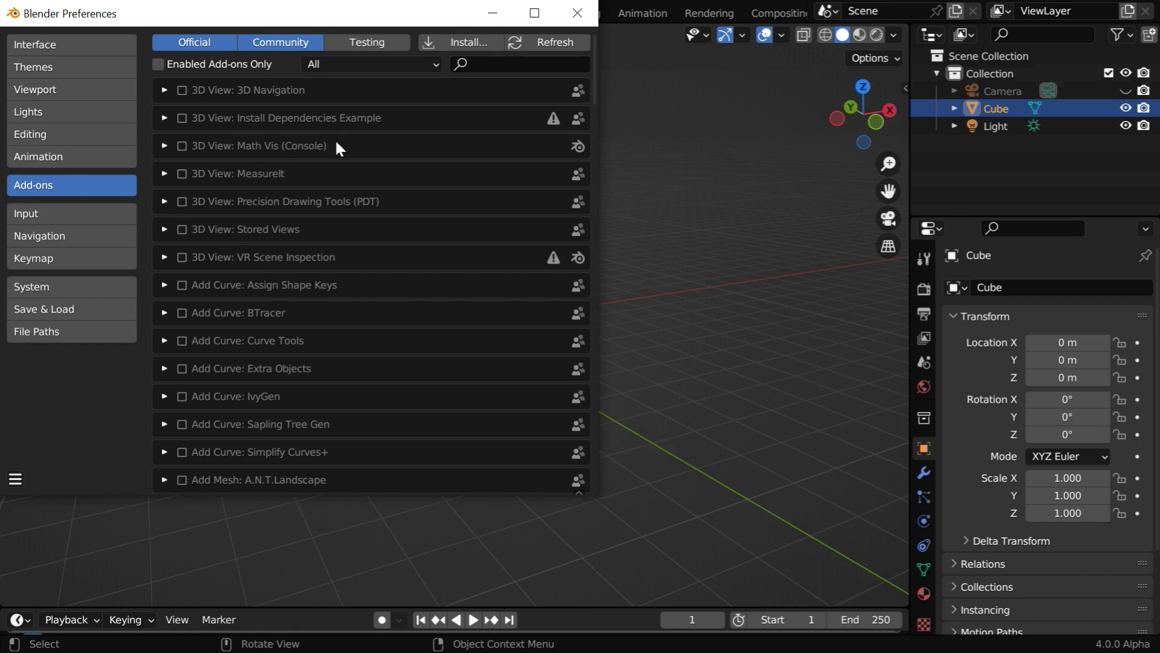
pyautogui.click(459, 41)
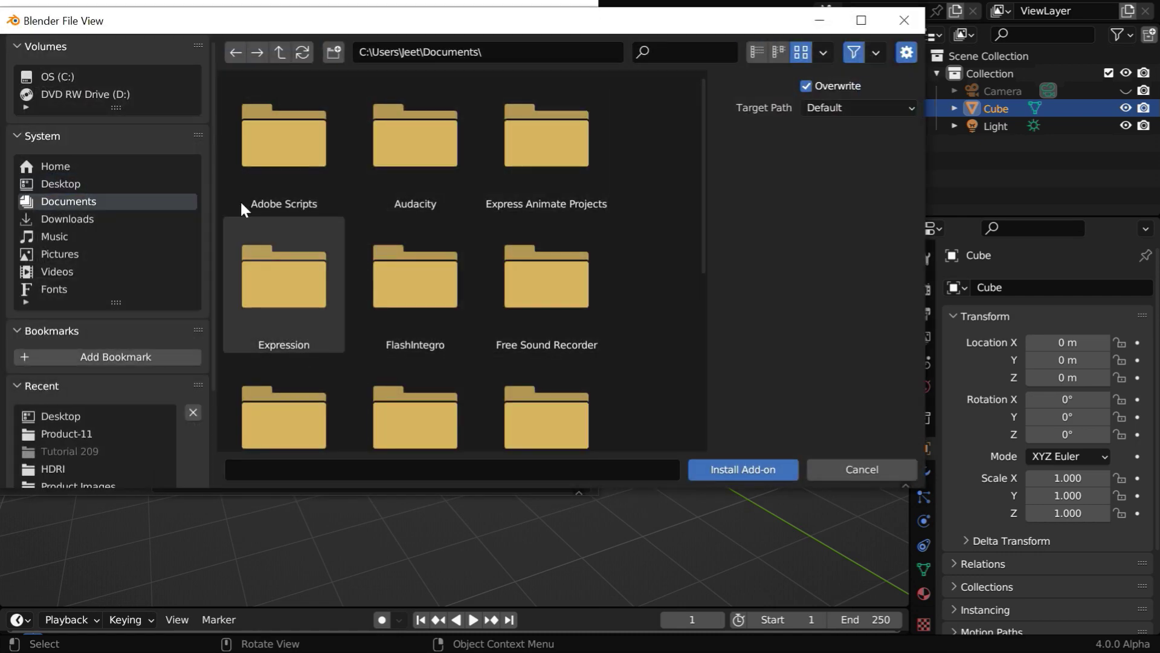
pyautogui.click(71, 183)
pyautogui.click(416, 179)
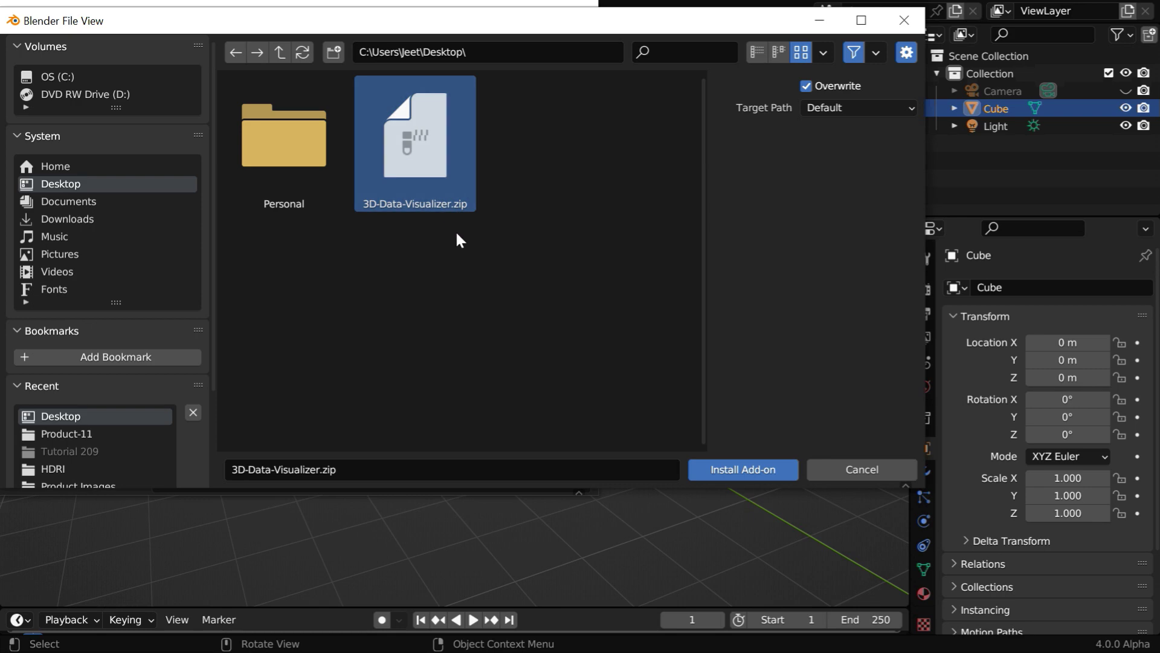
# Step: Install the zip, enable Object: 3D Data Visualizer, and expand its details
pyautogui.click(748, 463)
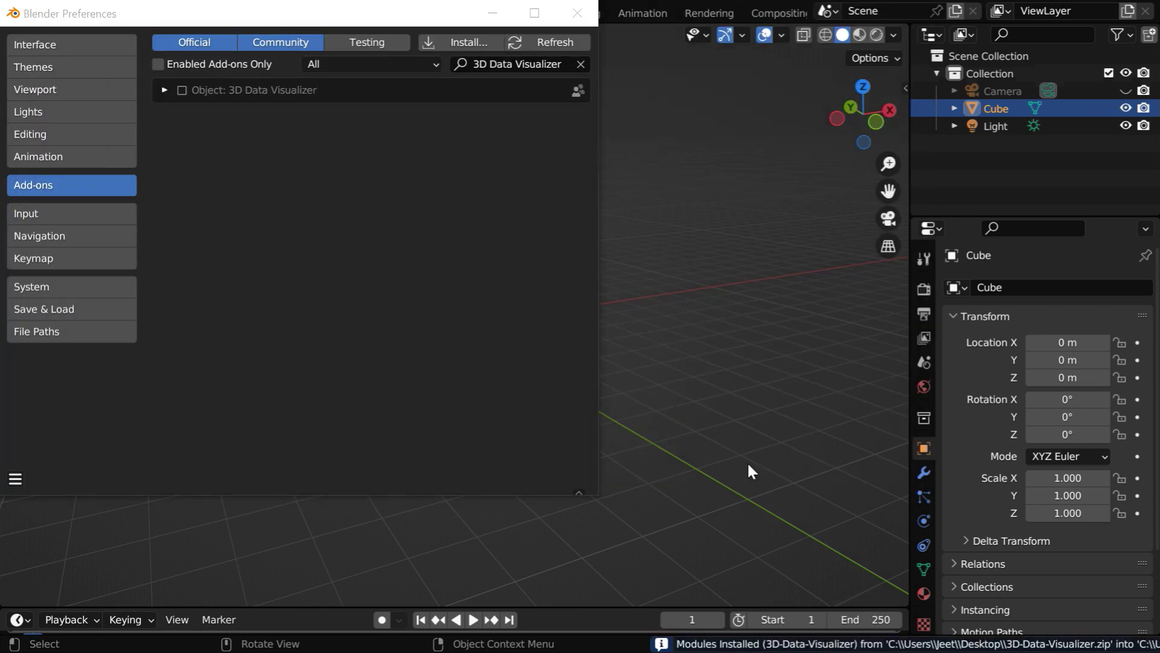
pyautogui.click(181, 91)
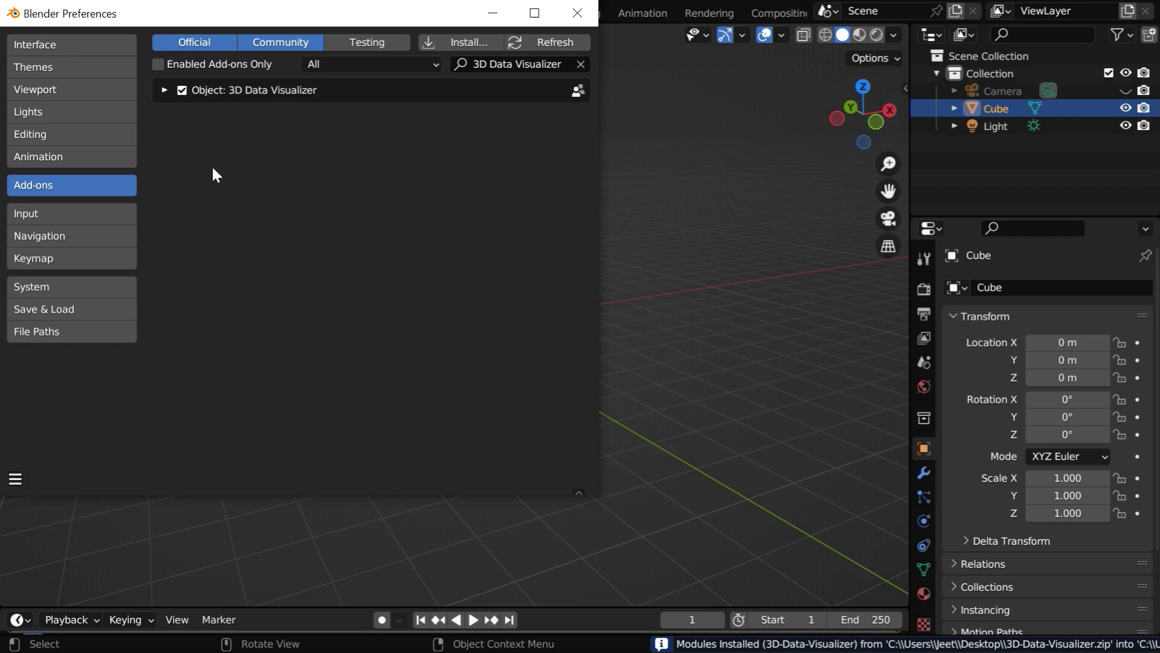
pyautogui.click(164, 90)
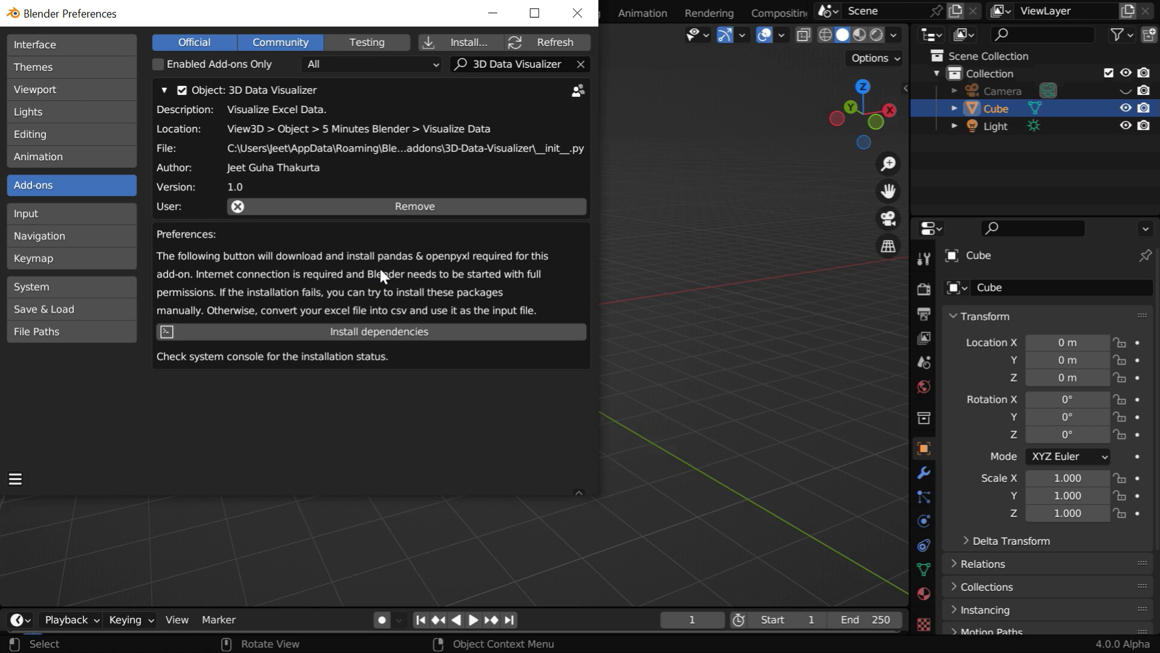
# Step: Close Preferences and turn on Blender's system console
pyautogui.click(577, 12)
pyautogui.click(163, 14)
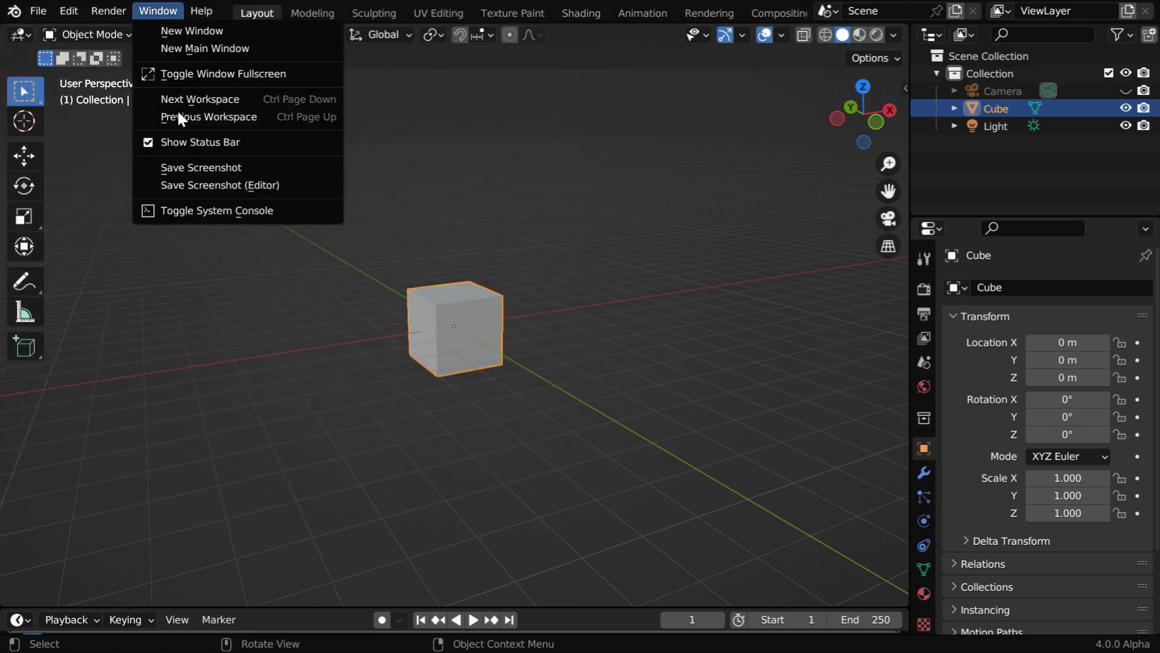
pyautogui.click(207, 211)
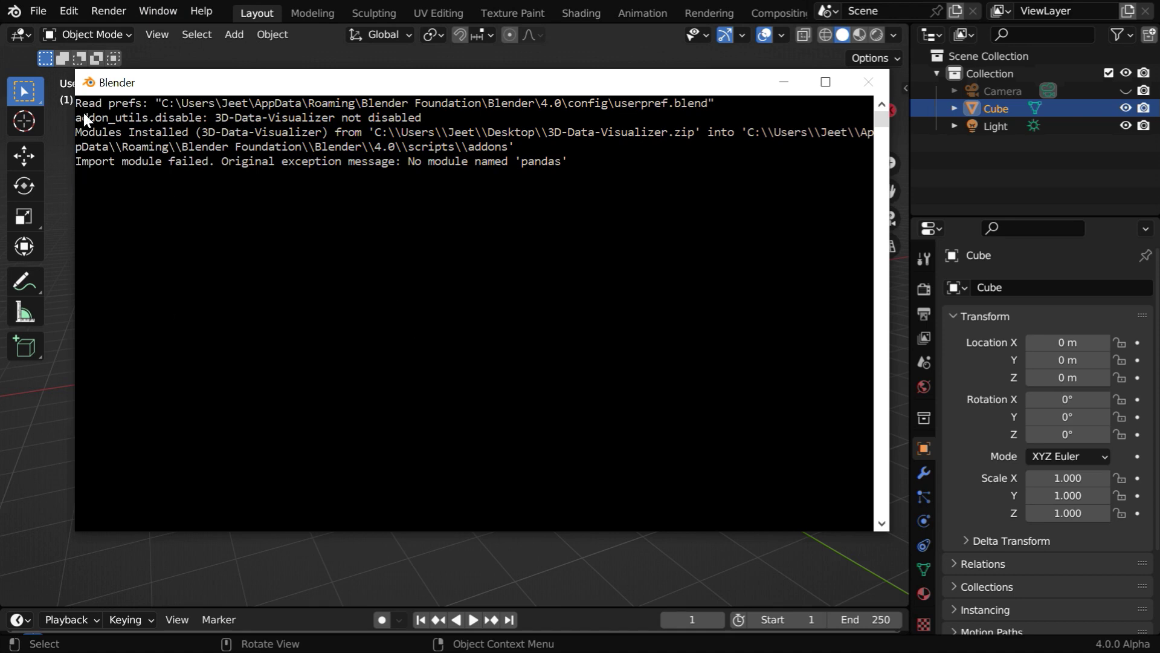
# Step: Install the pandas and openpyxl dependencies from the add-on preferences, watching the console
pyautogui.click(60, 13)
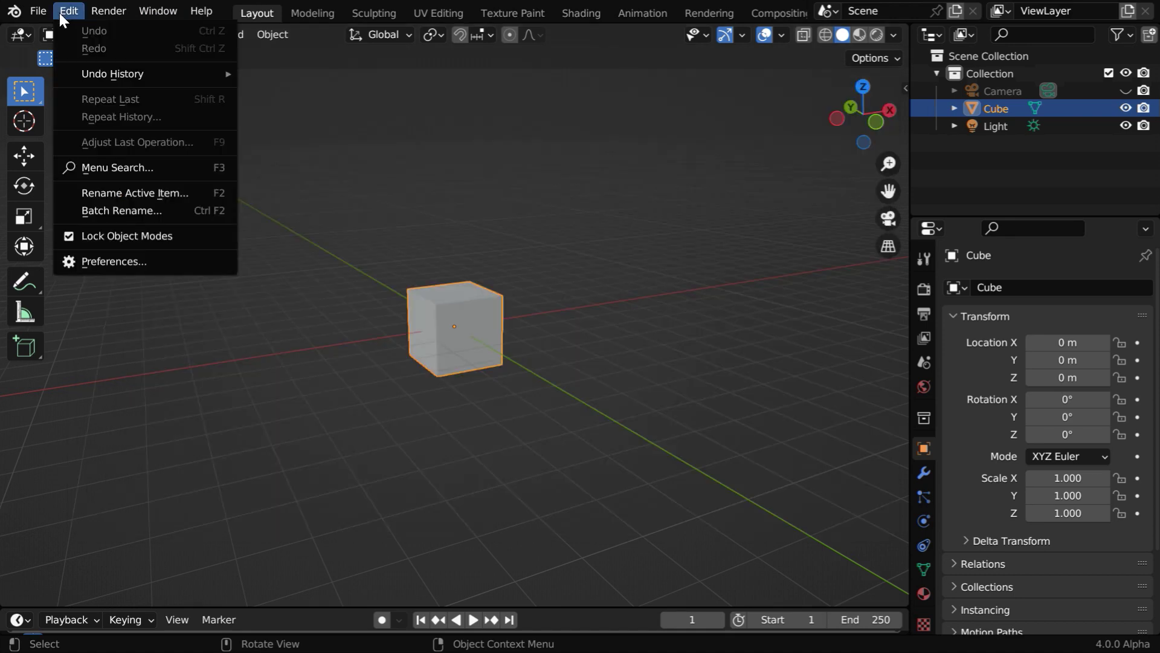
pyautogui.click(102, 262)
pyautogui.click(400, 333)
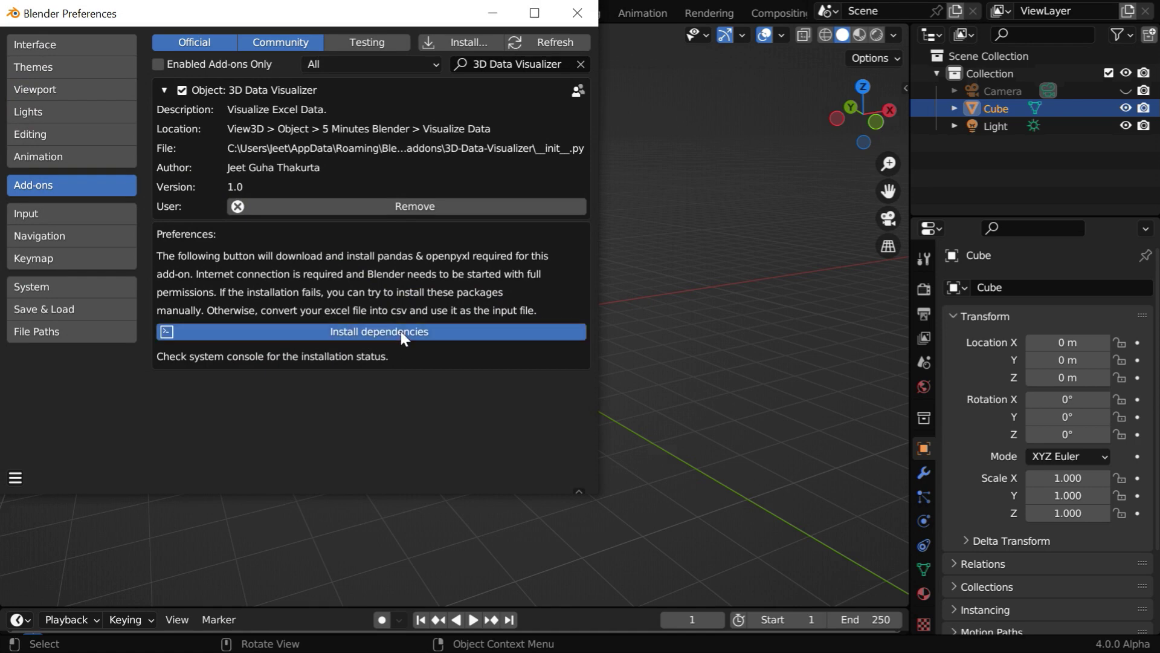
pyautogui.hotkey('alt', 'Tab')
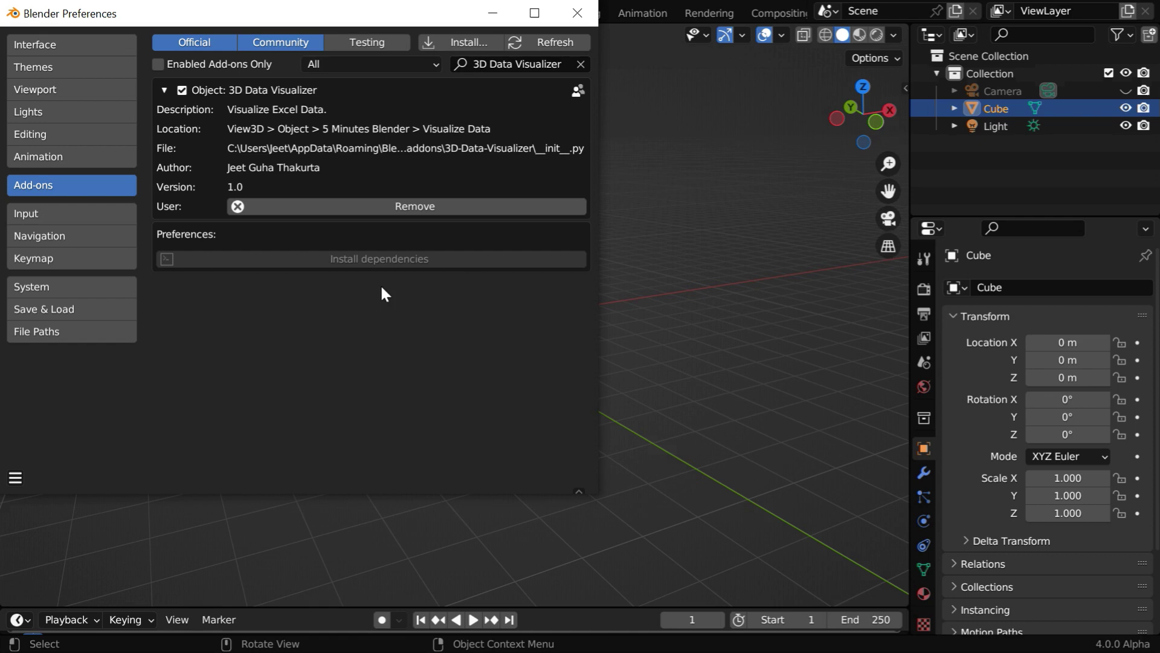
pyautogui.hotkey('alt', 'Tab')
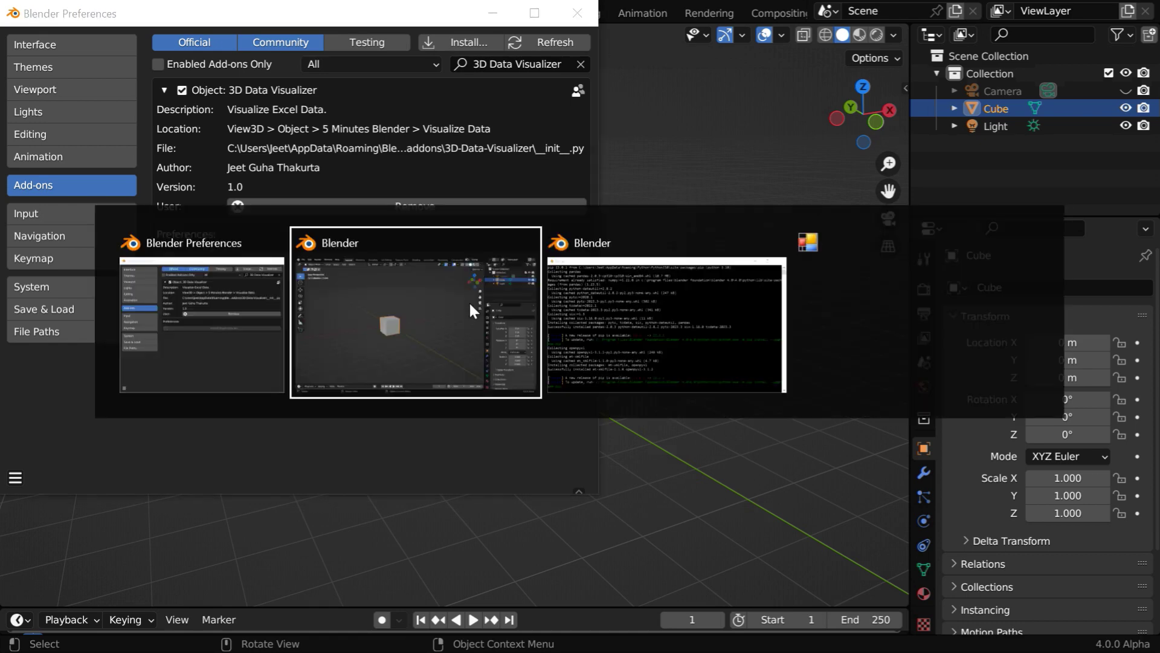
# Step: Save the workbook on the Desktop as Data-Comparison-Template.csv, CSV (Comma delimited)
pyautogui.hotkey('alt', 'Tab')
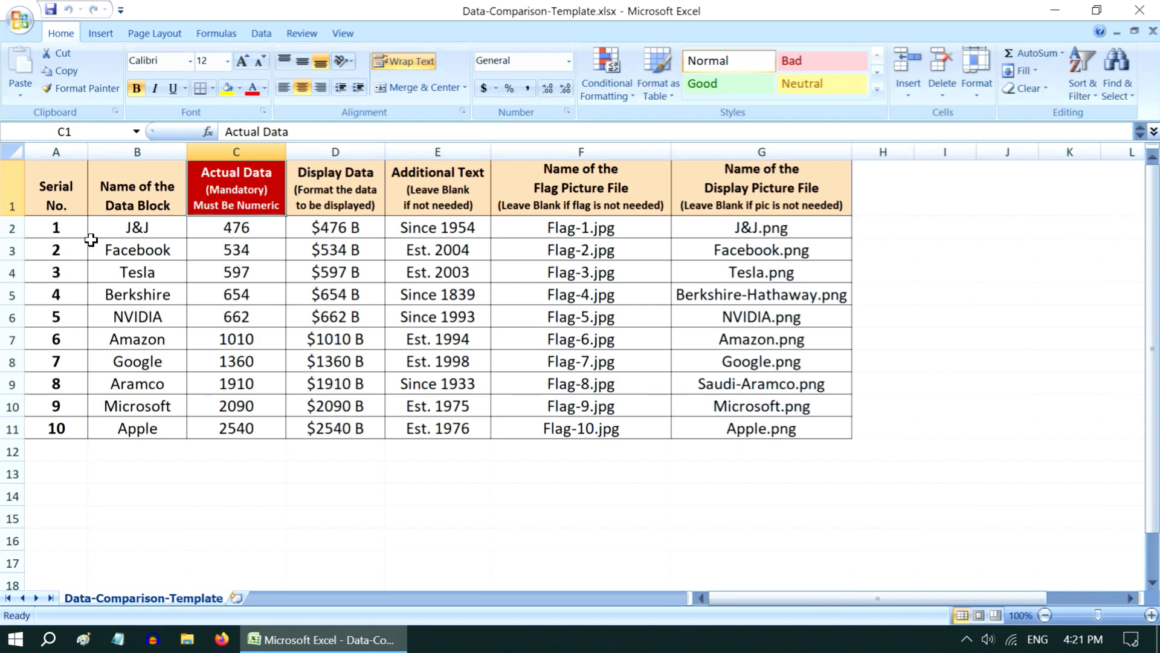
pyautogui.click(20, 19)
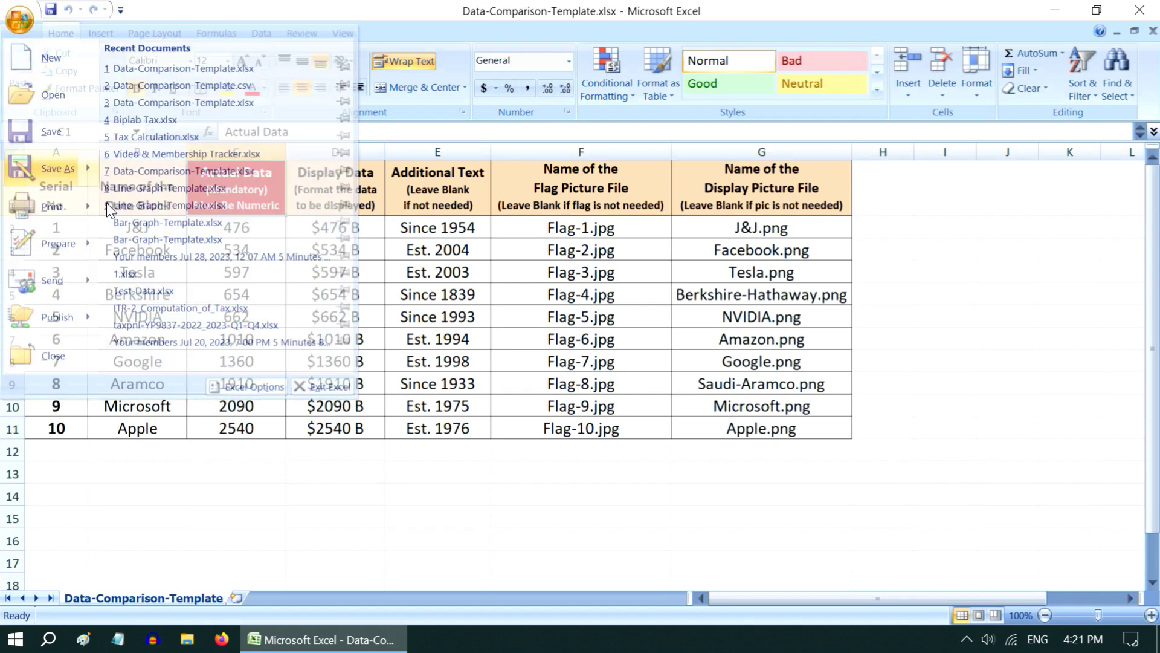
pyautogui.click(304, 325)
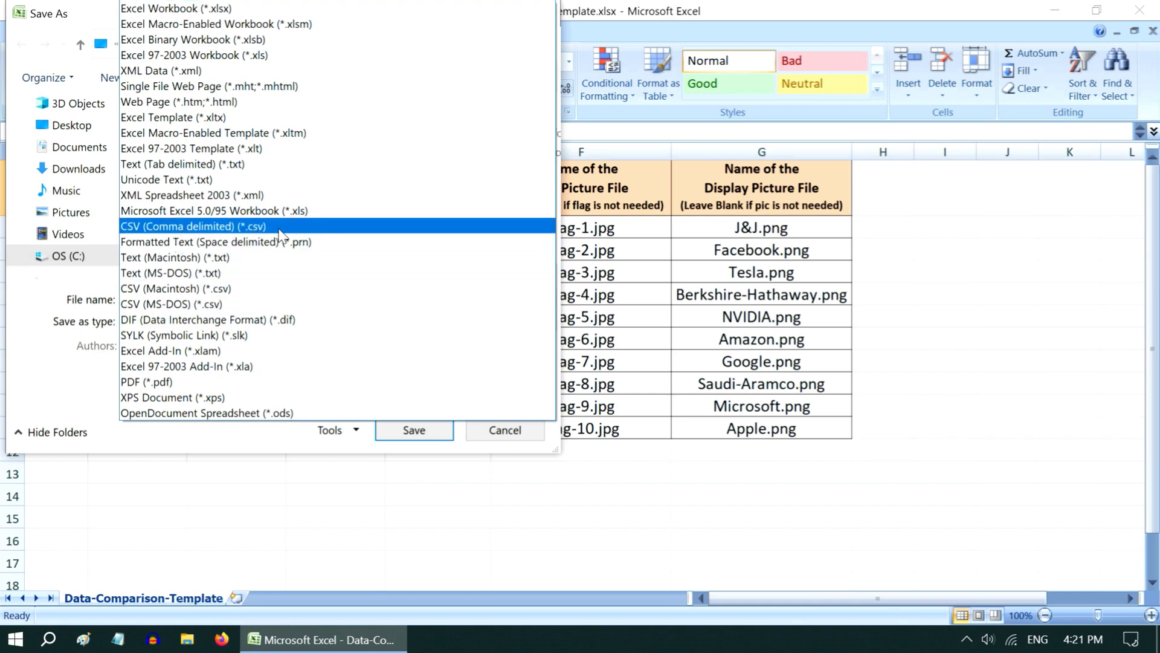
pyautogui.click(338, 228)
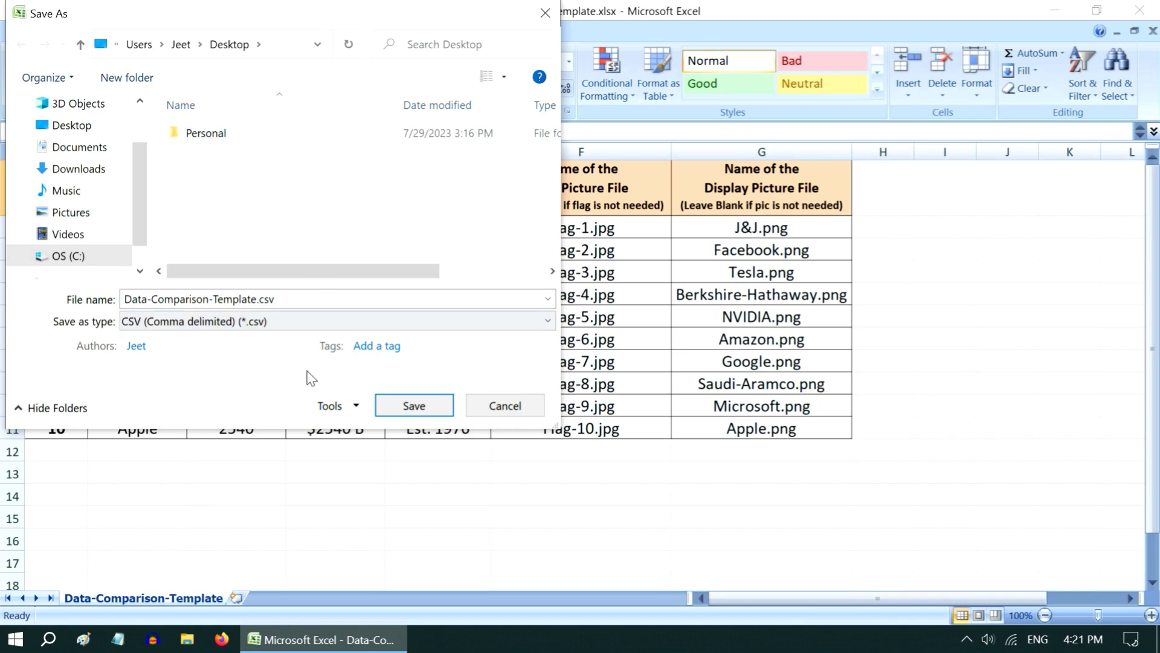
pyautogui.click(437, 404)
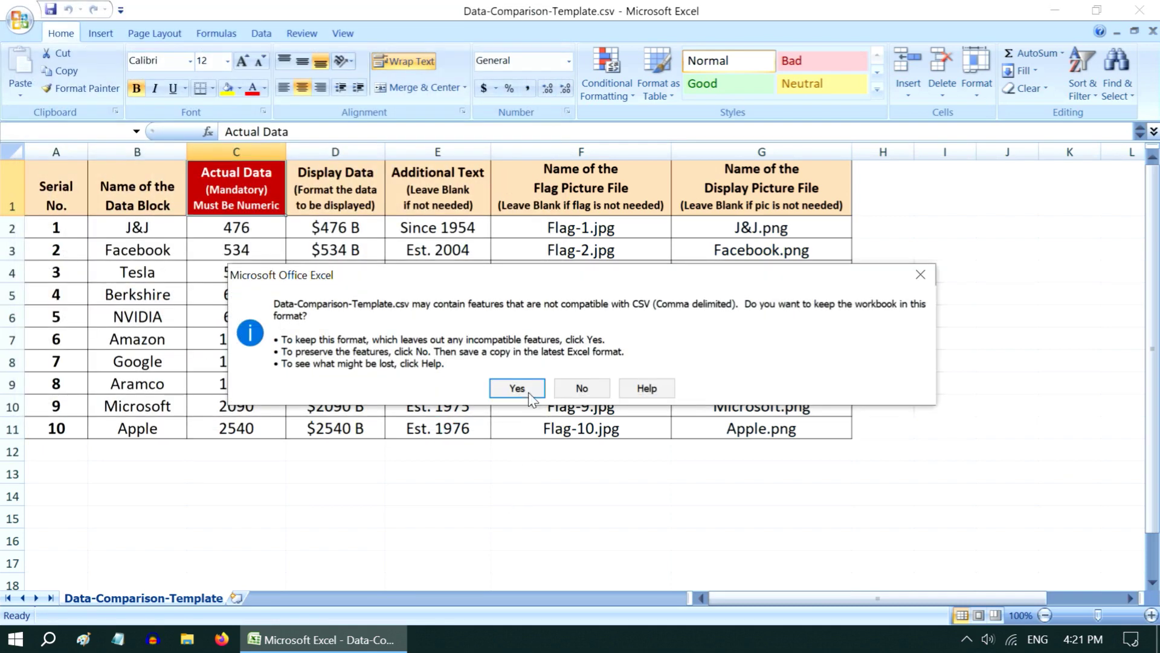
pyautogui.click(527, 390)
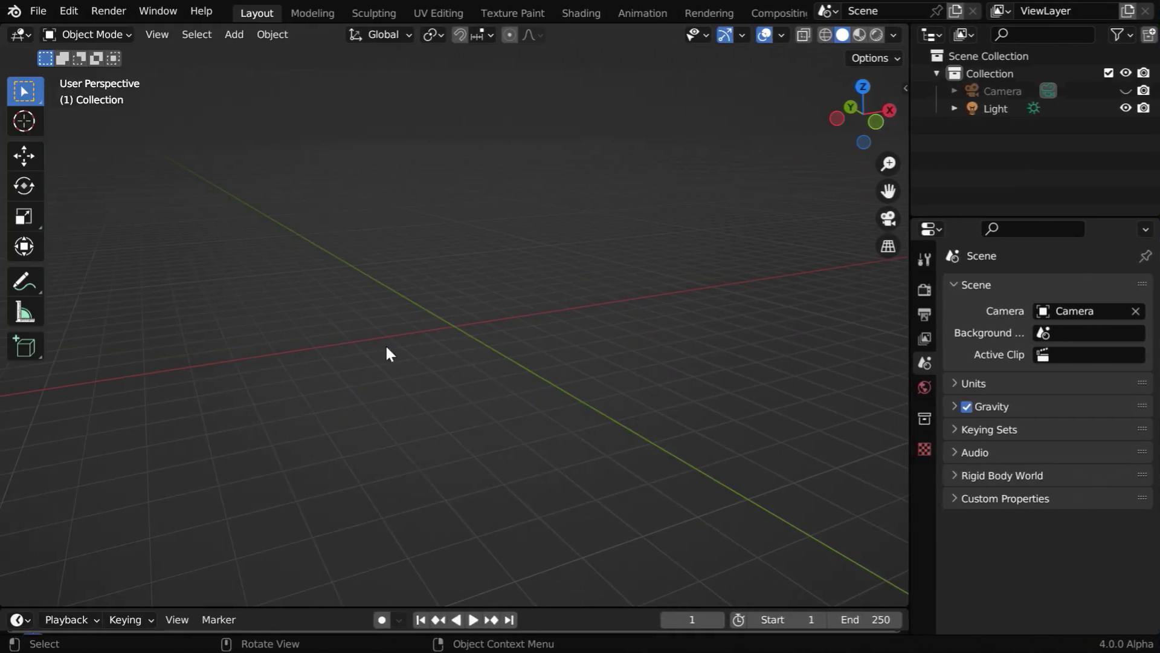
# Step: Bring up the Animated Bar Graph dialog from Object > 5 Min Blender
pyautogui.click(273, 35)
pyautogui.moveTo(290, 55)
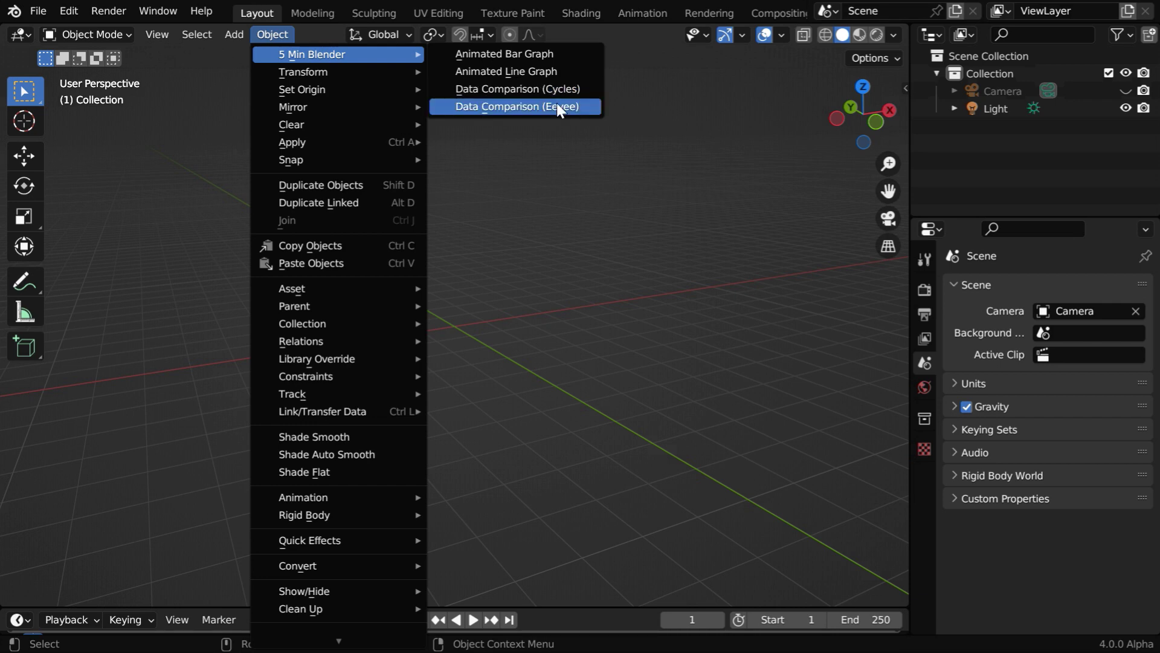
pyautogui.click(560, 56)
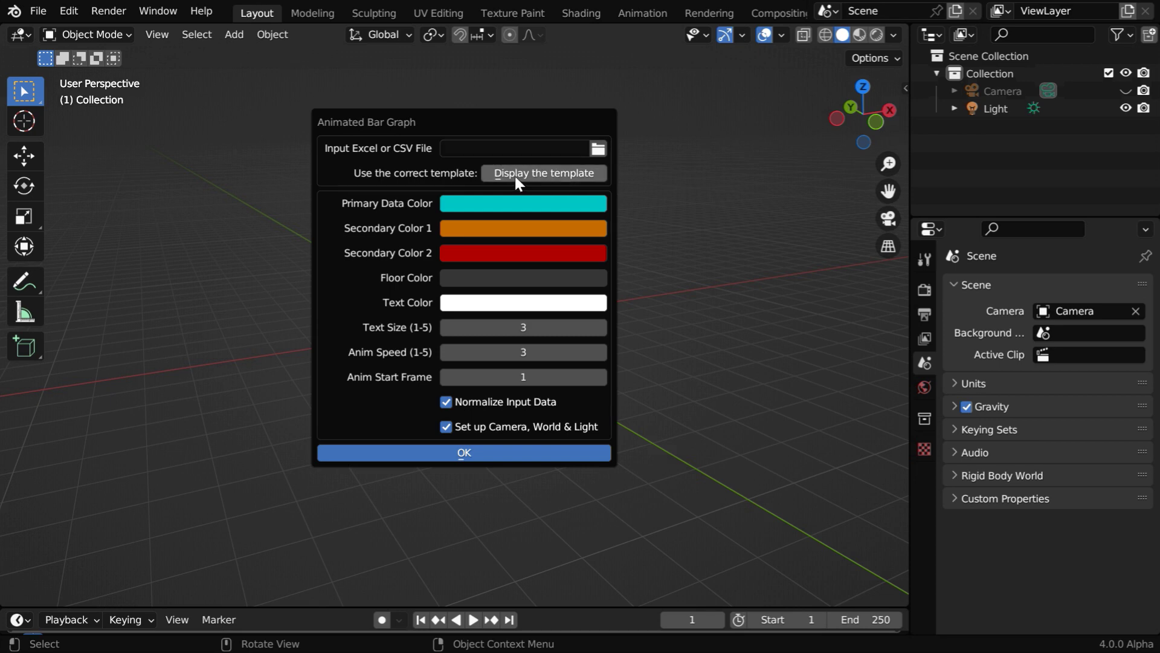
# Step: Display the bar graph template in Excel and save Bar-Graph-Template.xlsx to the Desktop
pyautogui.click(546, 173)
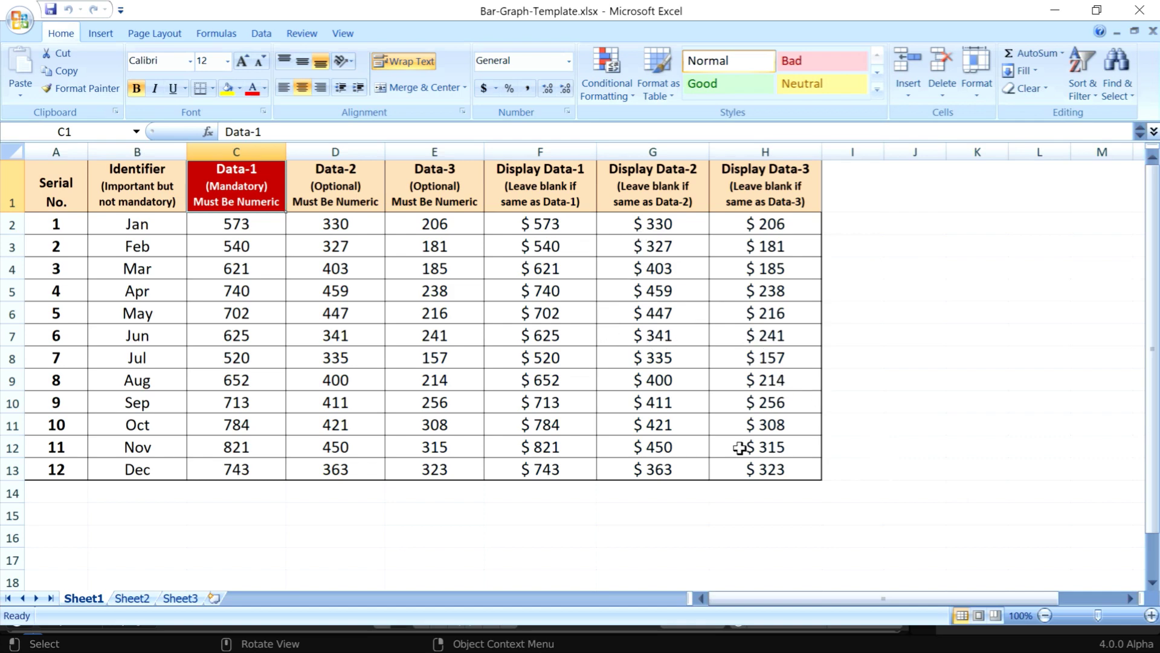
pyautogui.click(21, 24)
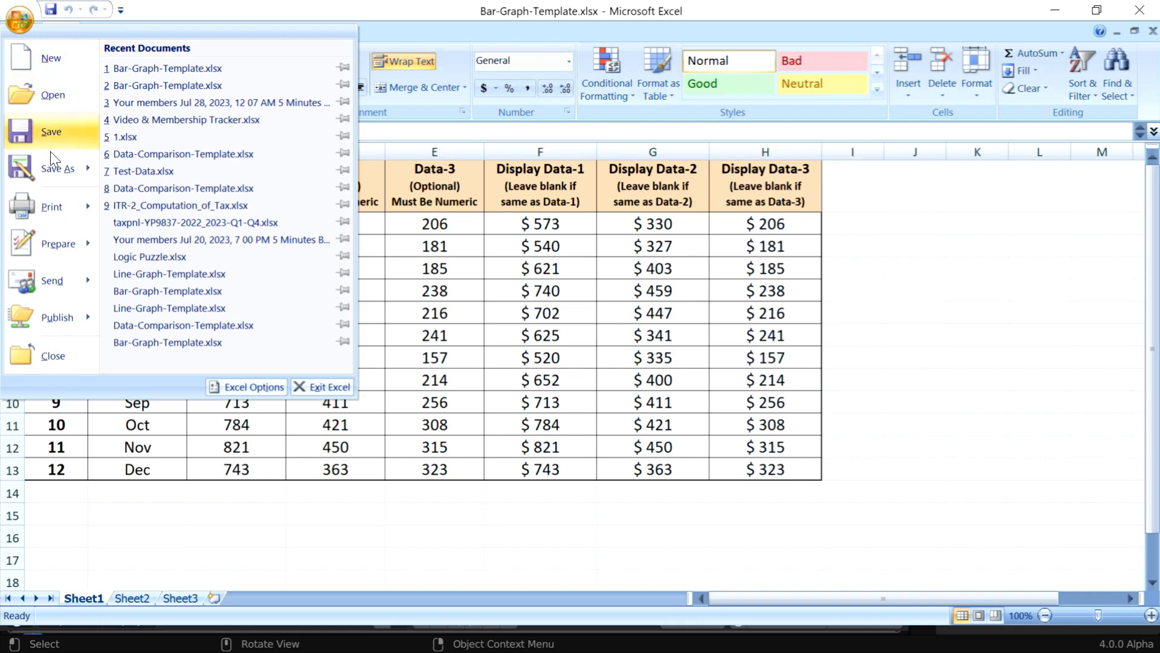
pyautogui.click(56, 168)
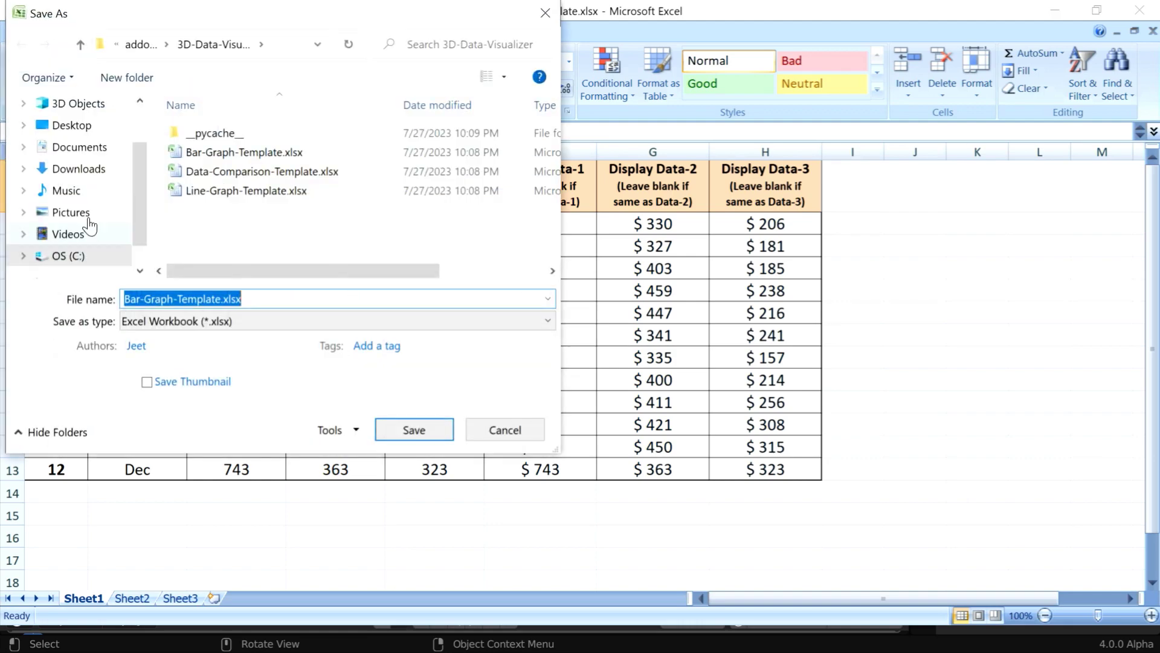
pyautogui.click(72, 125)
pyautogui.click(414, 429)
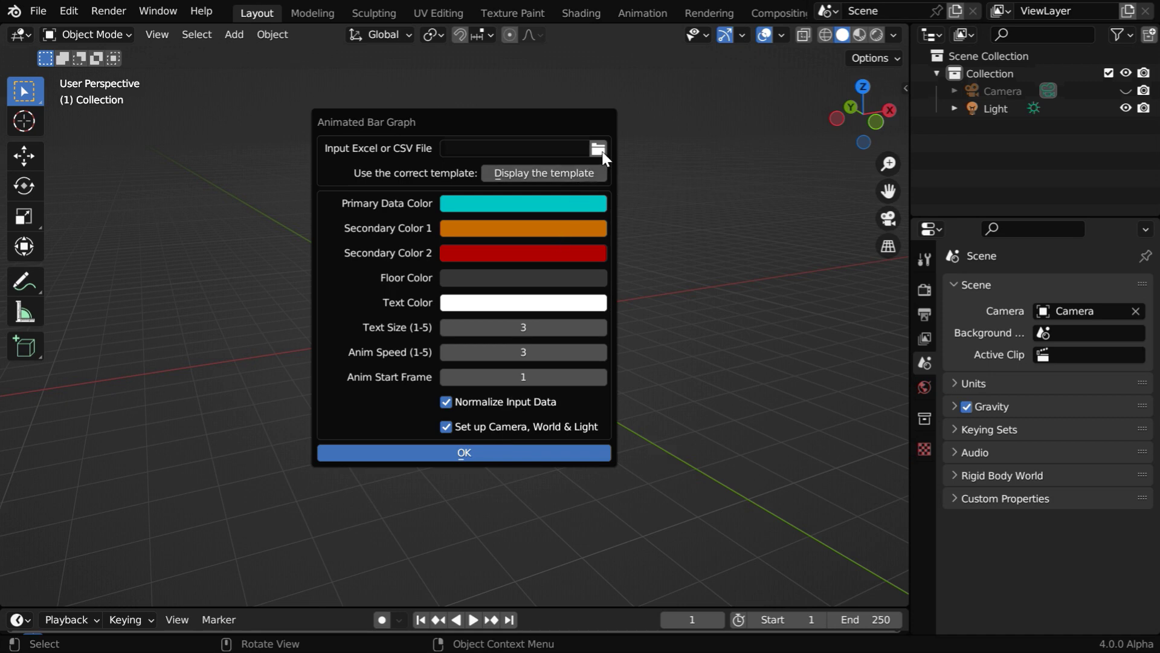
# Step: Select Desktop/Bar-Graph-Template.xlsx as the Animated Bar Graph input file
pyautogui.click(600, 150)
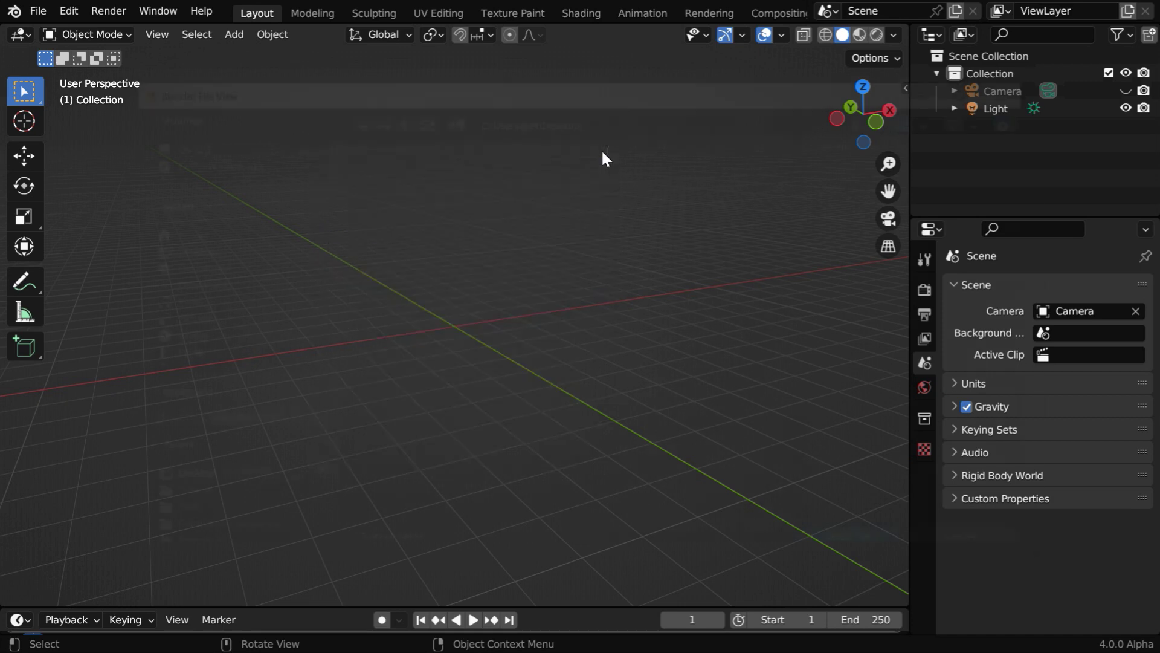
pyautogui.click(559, 242)
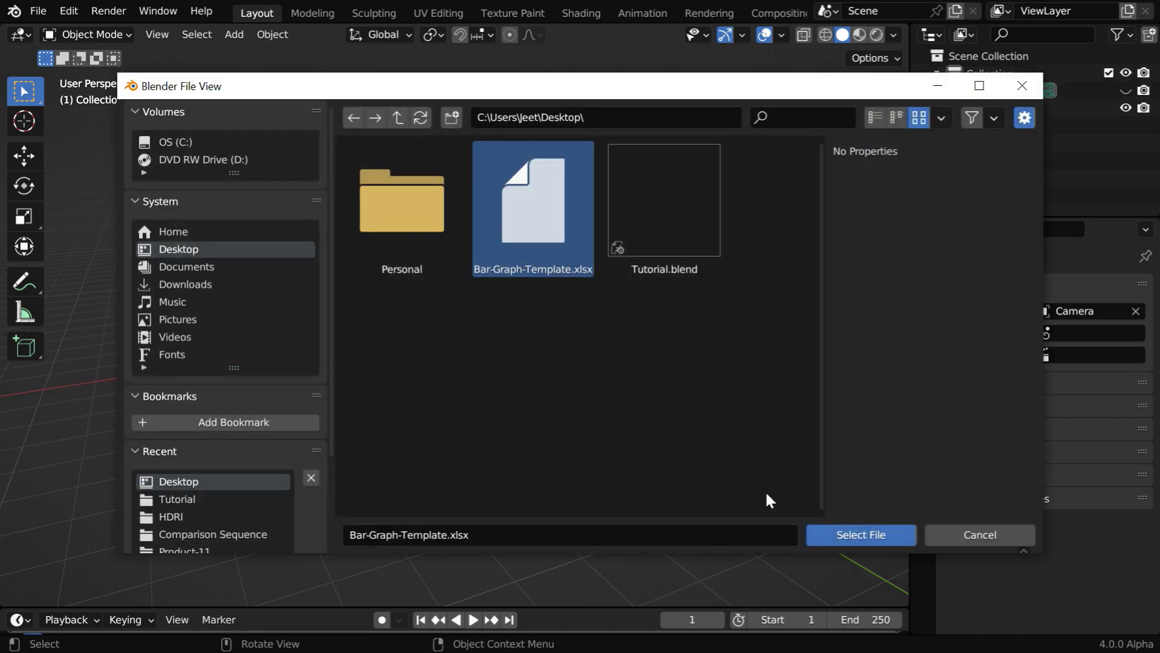
pyautogui.click(858, 535)
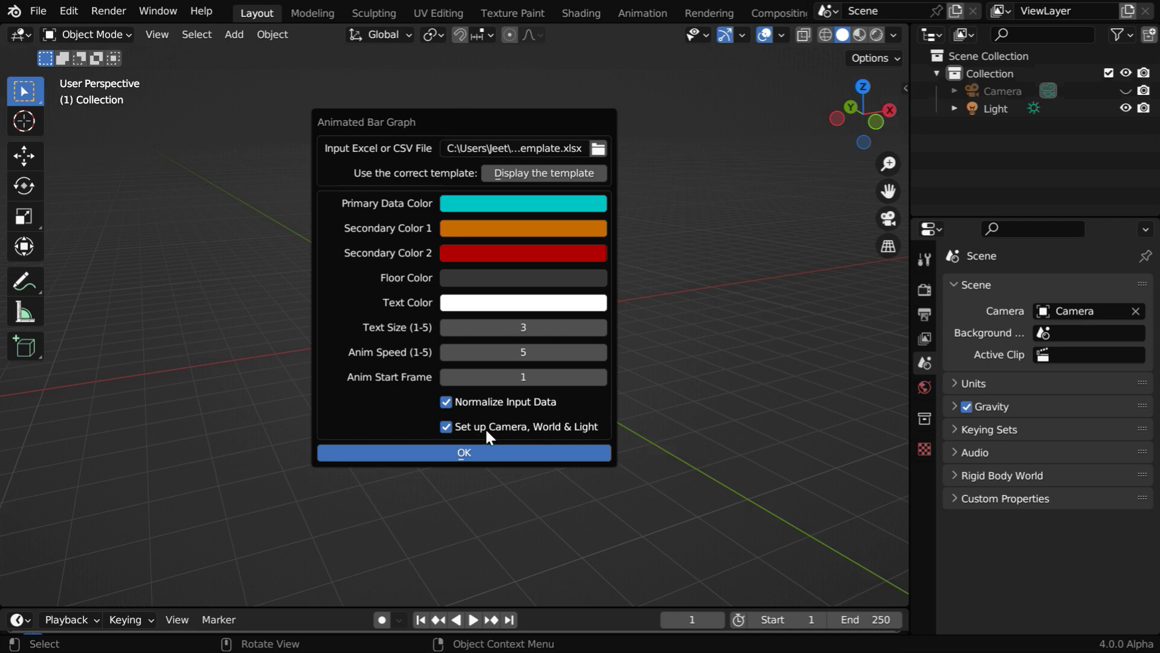
# Step: Generate the bar graph and play its animation from frame 1
pyautogui.click(535, 451)
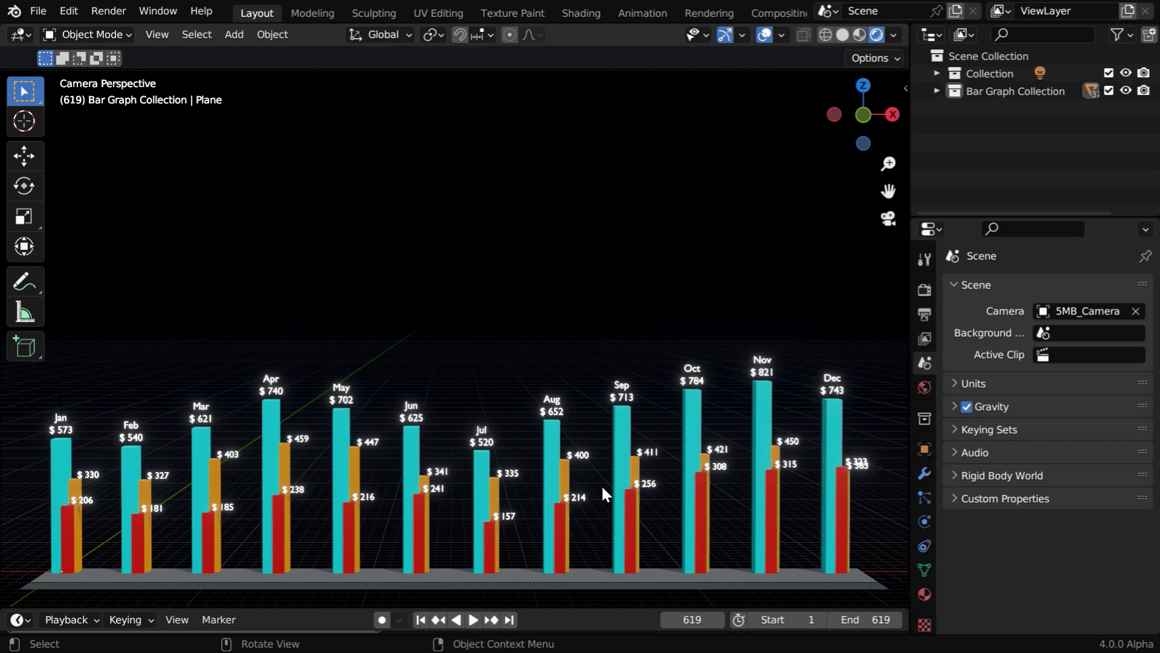
pyautogui.click(421, 620)
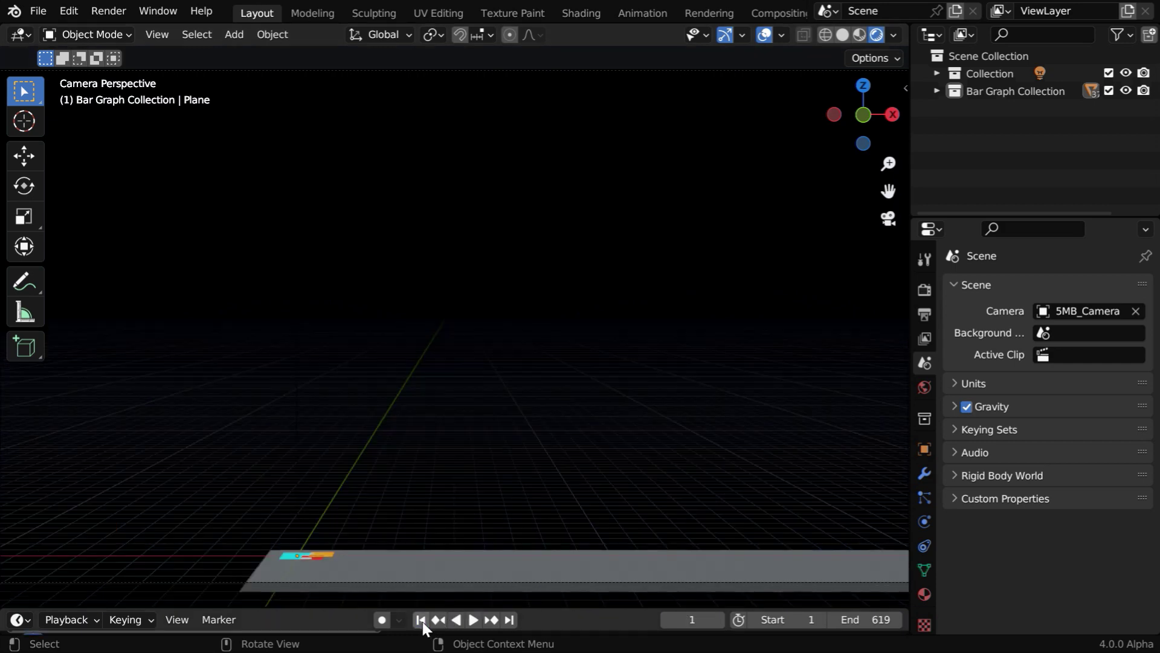
pyautogui.click(473, 620)
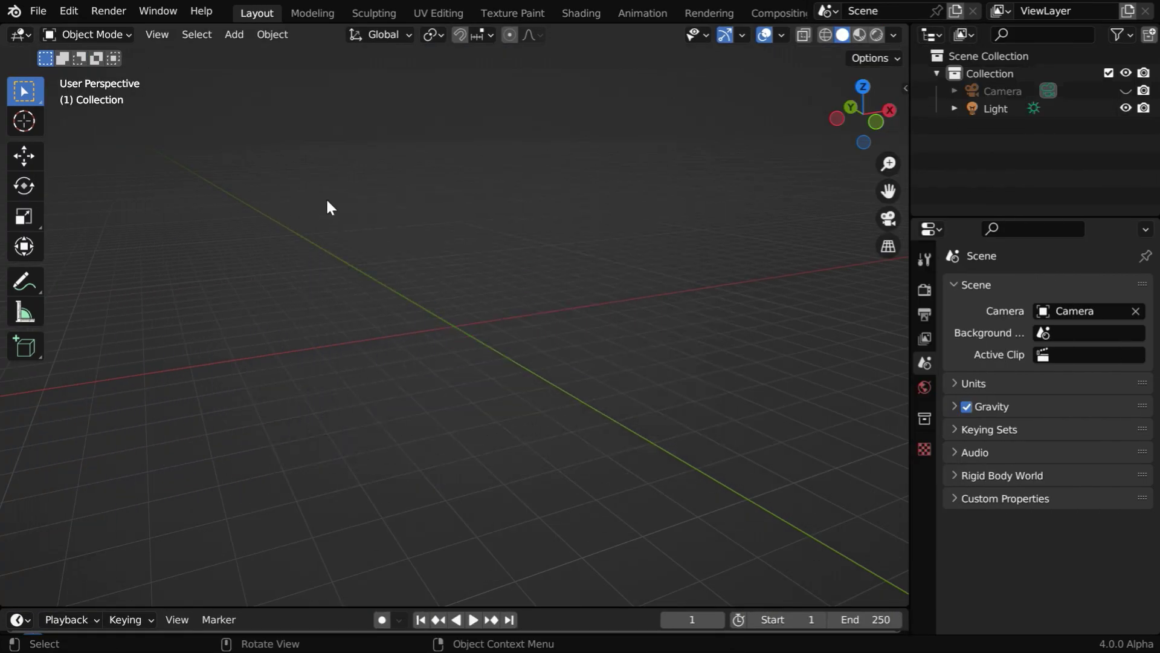
# Step: Bring up the Animated Line Graph dialog from Object > 5 Min Blender
pyautogui.click(280, 35)
pyautogui.moveTo(363, 55)
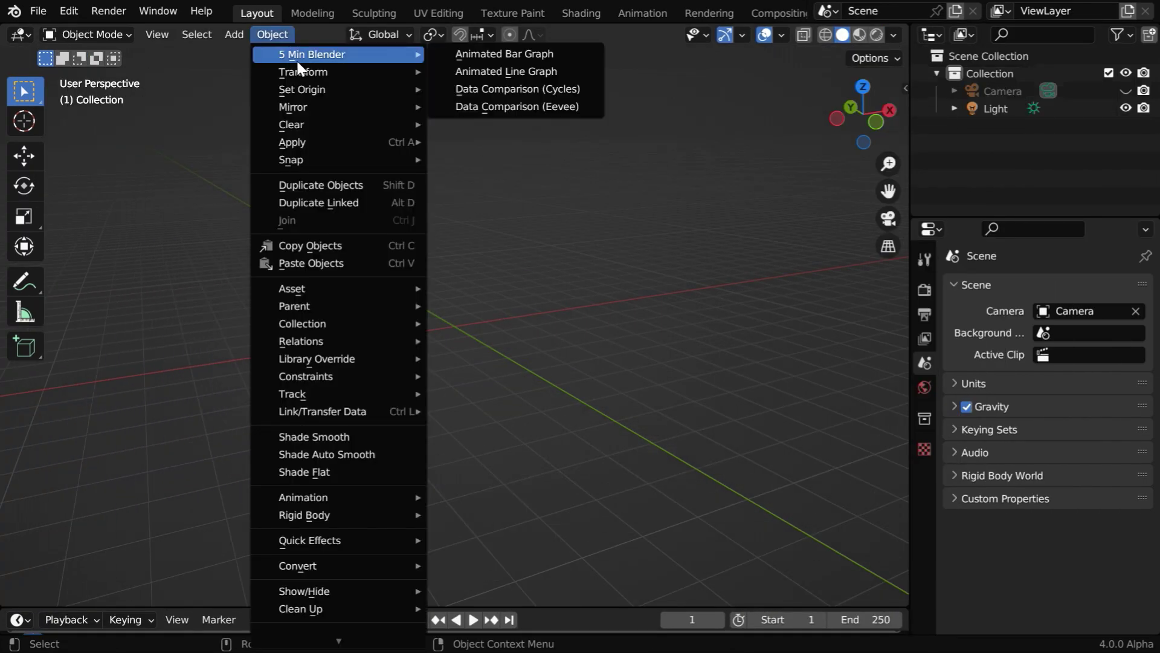
pyautogui.click(548, 73)
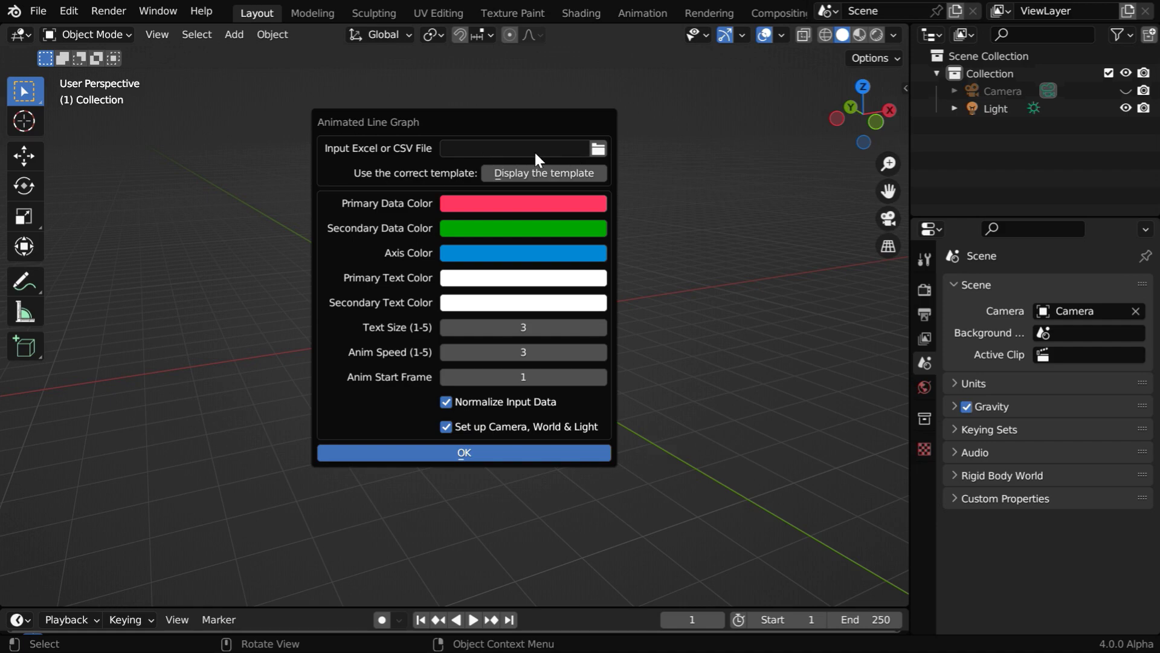
# Step: Display the line graph template in Excel and save Line-Graph-Template.xlsx to the Desktop
pyautogui.click(530, 174)
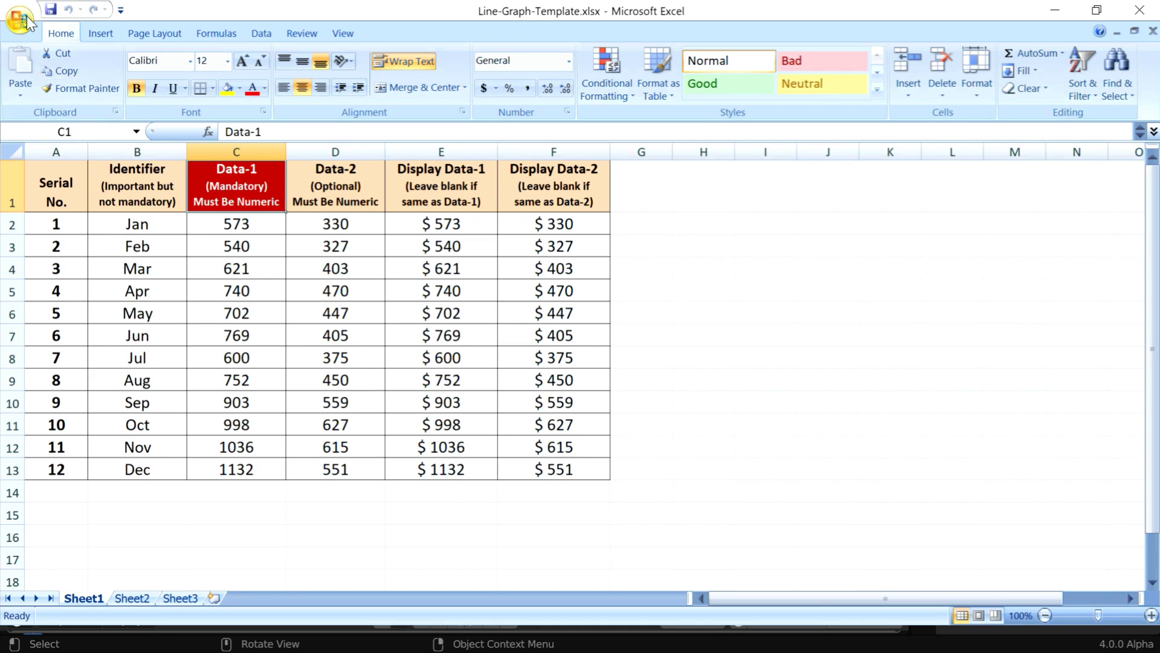
pyautogui.click(20, 21)
pyautogui.click(61, 168)
pyautogui.click(71, 126)
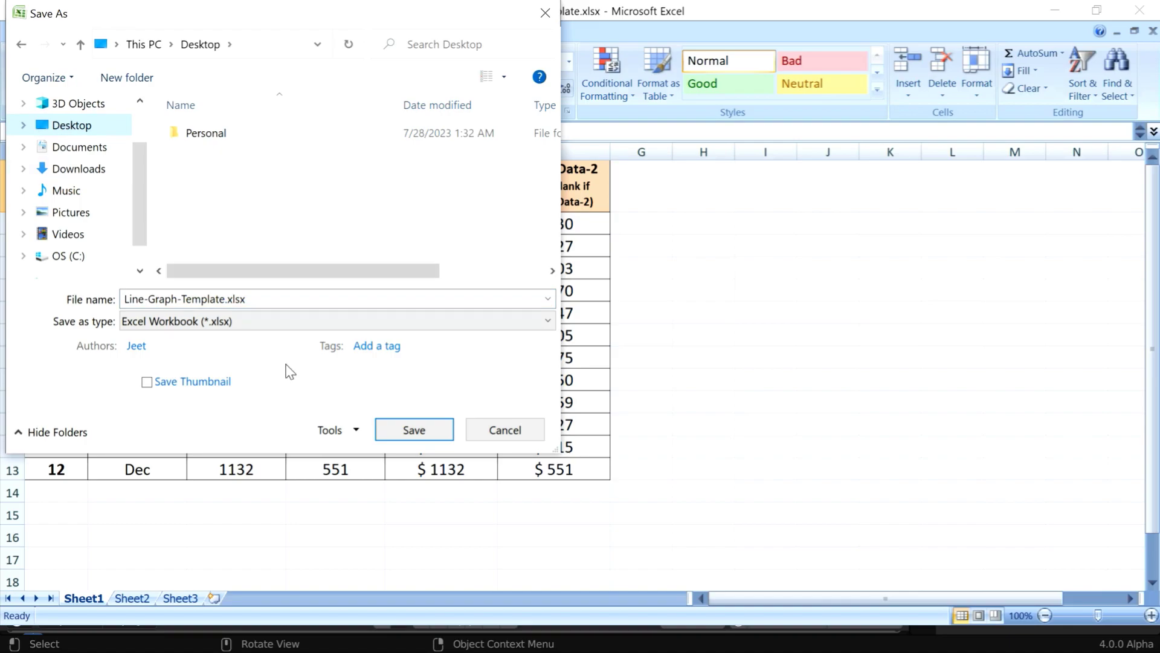
pyautogui.click(399, 431)
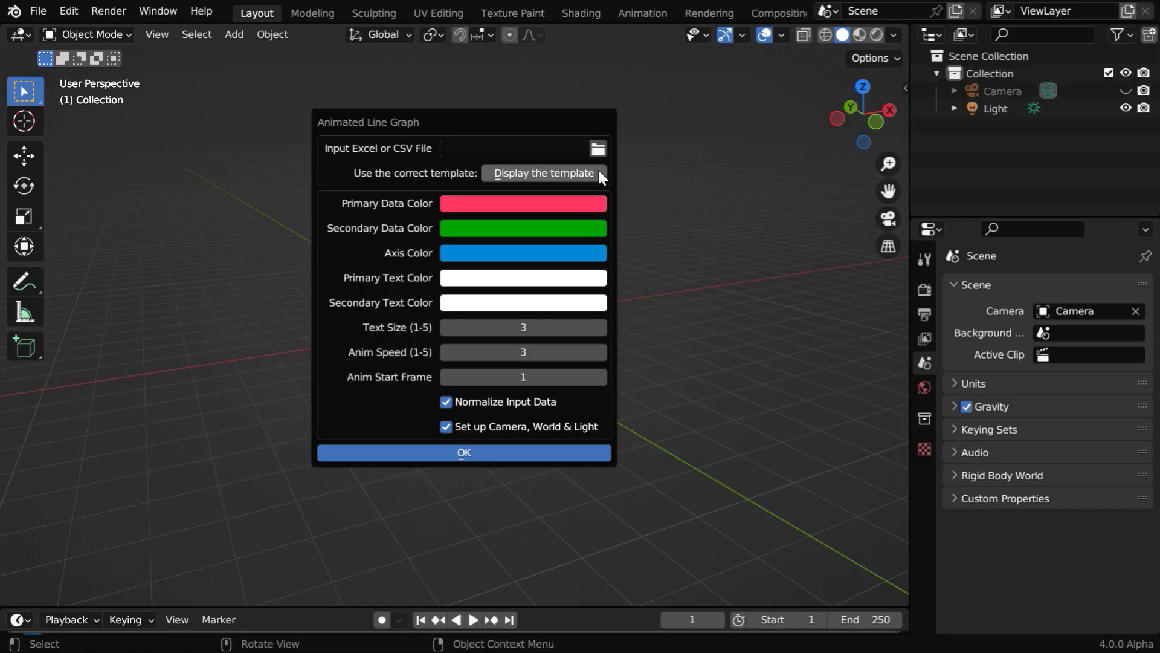
# Step: Load Desktop/Line-Graph-Template.xlsx as input and generate the animated line graph
pyautogui.click(595, 147)
pyautogui.click(524, 220)
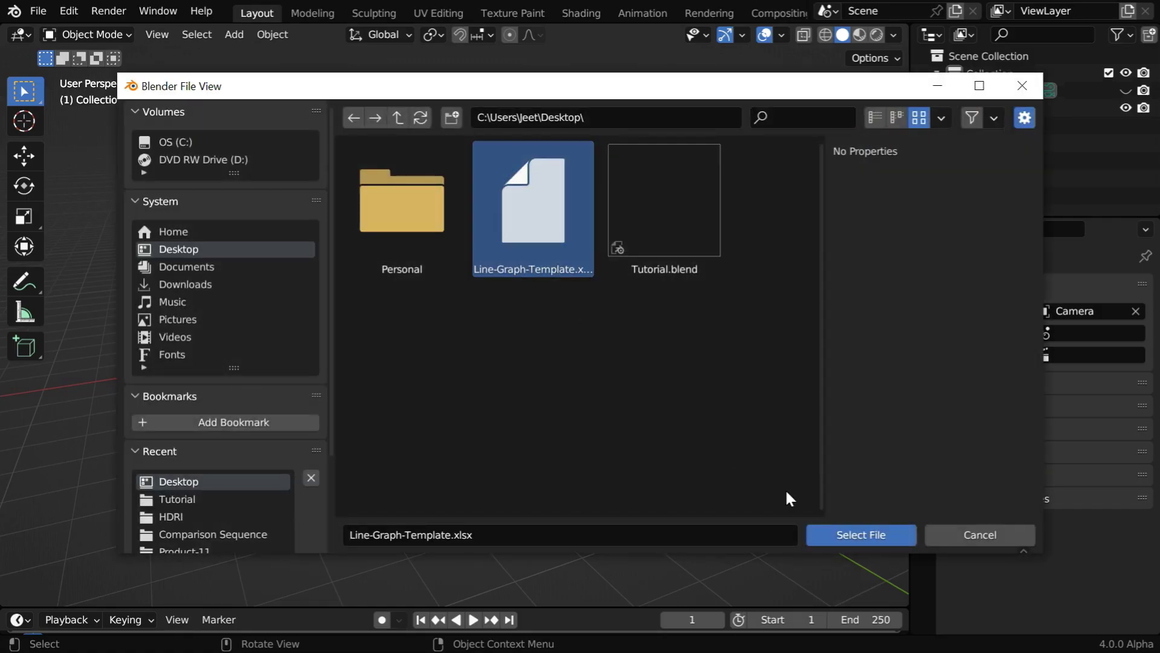
pyautogui.click(855, 538)
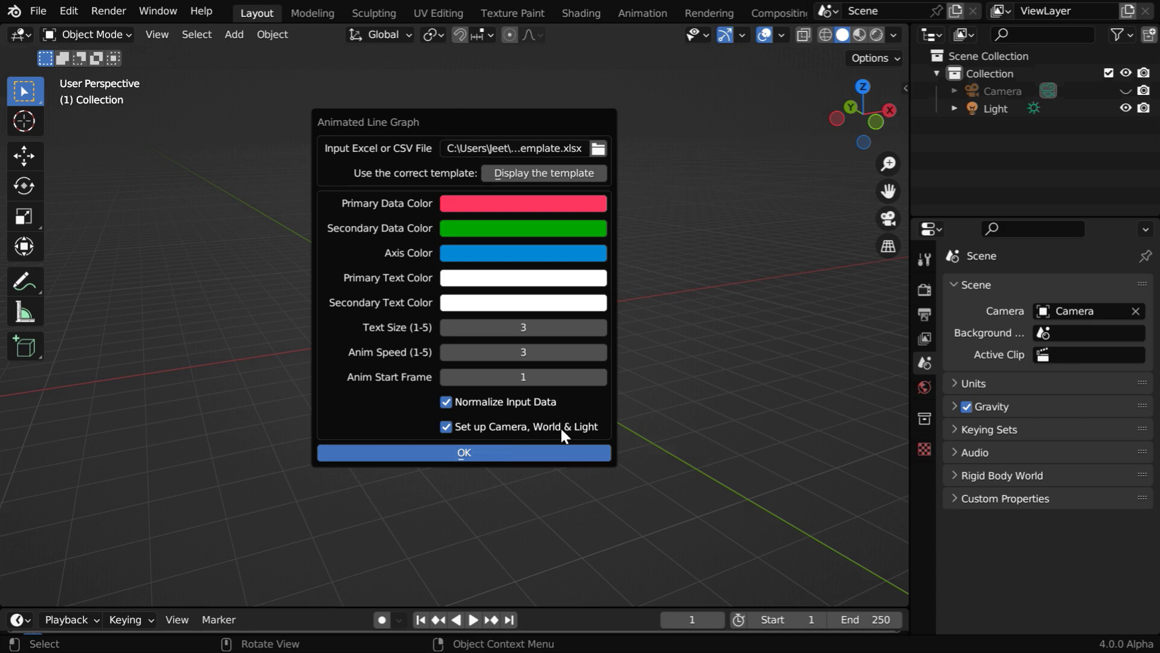
pyautogui.click(562, 452)
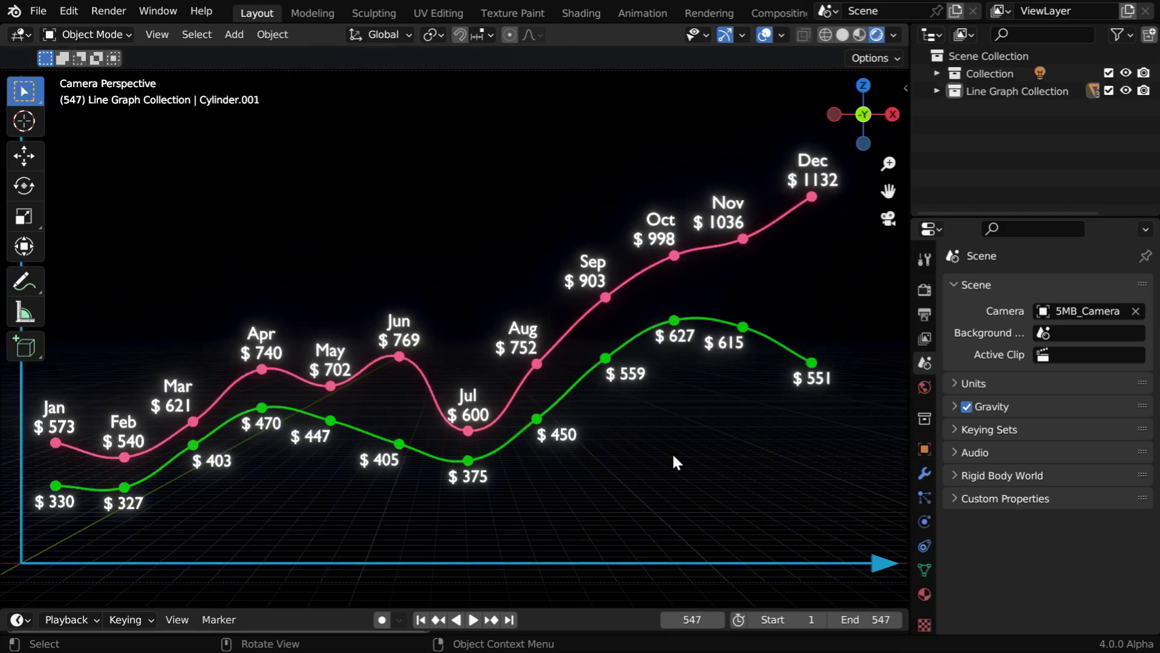
# Step: Rewind the timeline to frame 1 and play the two-series line graph animation
pyautogui.click(420, 620)
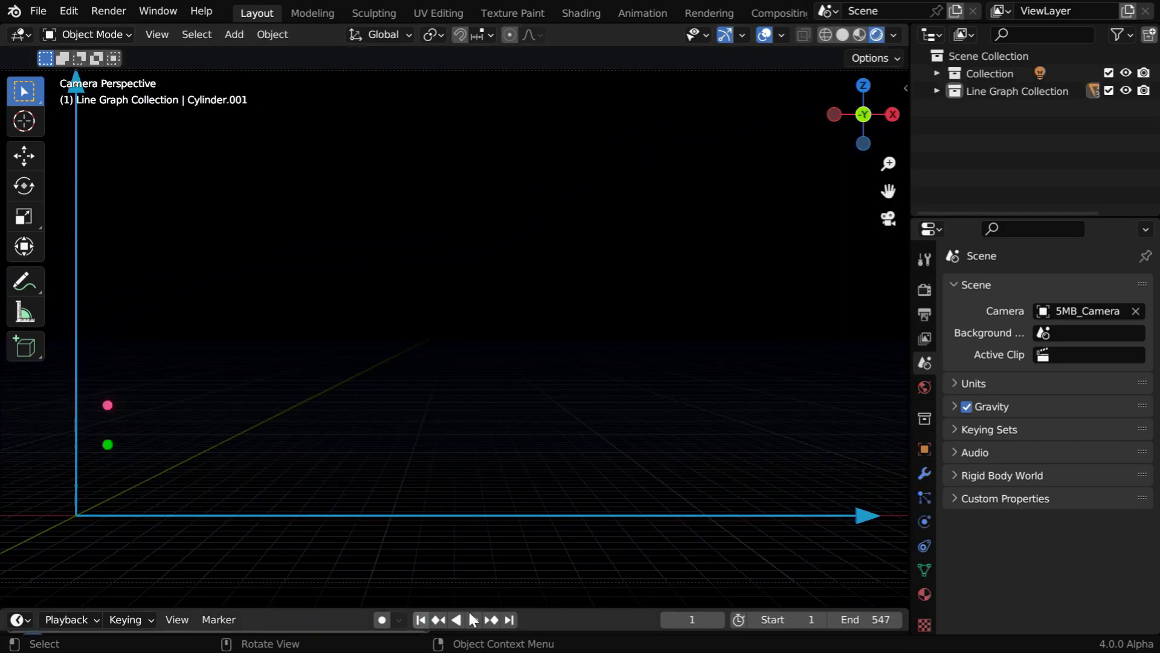
pyautogui.click(473, 619)
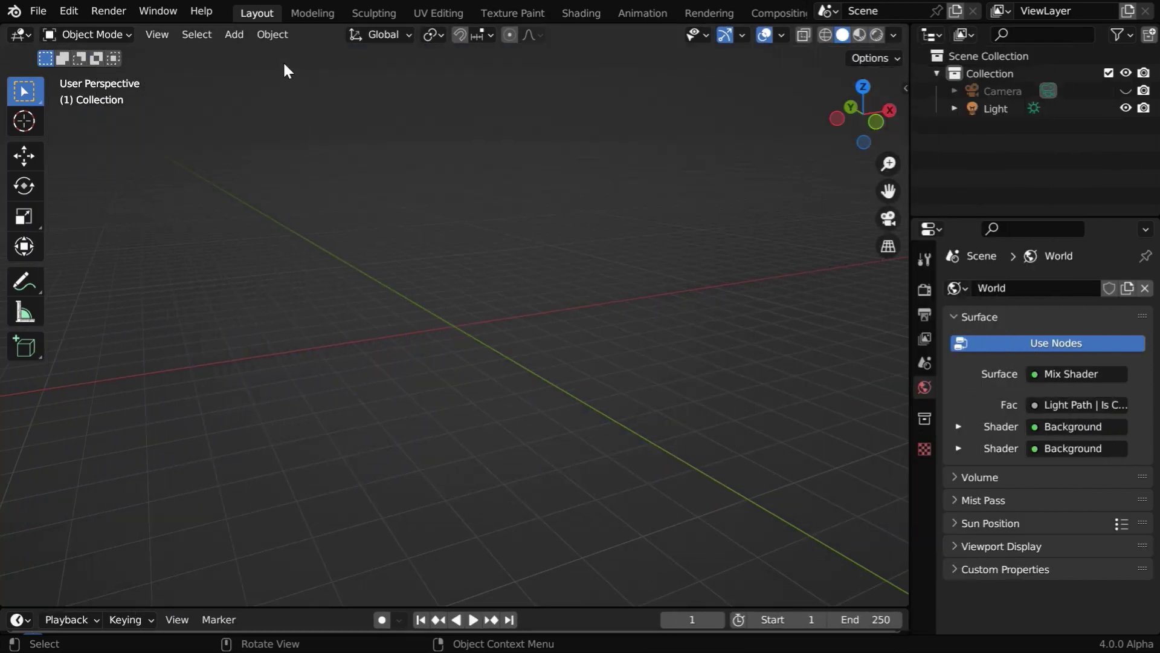
# Step: Open the 5 Min Blender Data Comparison (Eevee) settings and display its Excel data template
pyautogui.click(277, 37)
pyautogui.moveTo(373, 54)
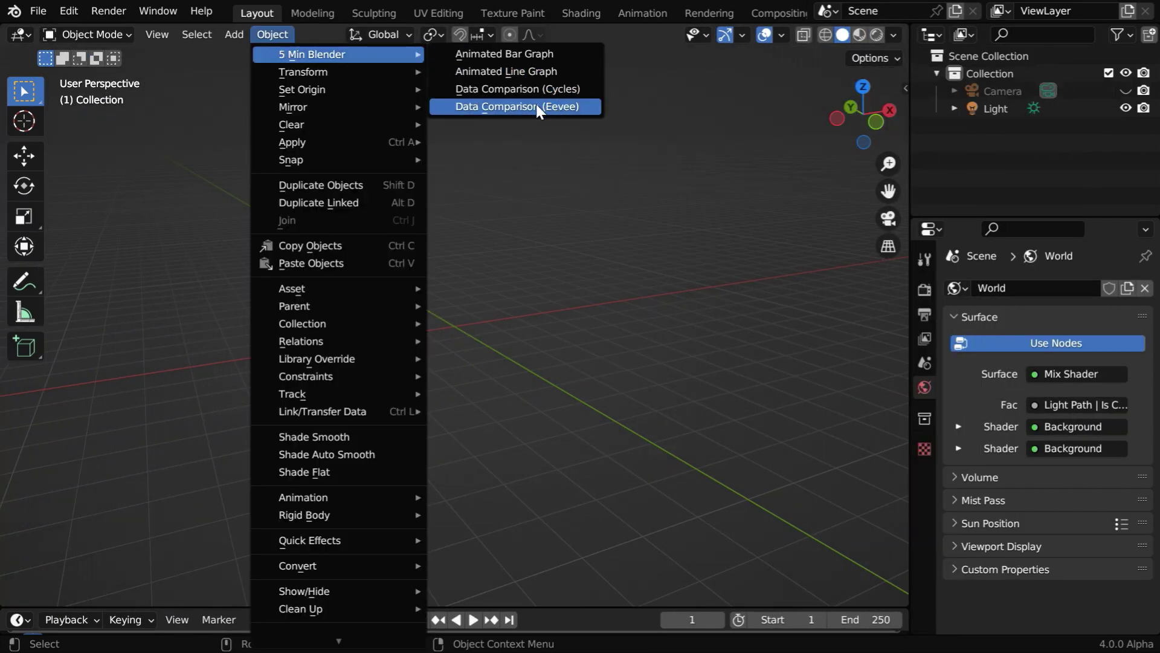
pyautogui.click(568, 106)
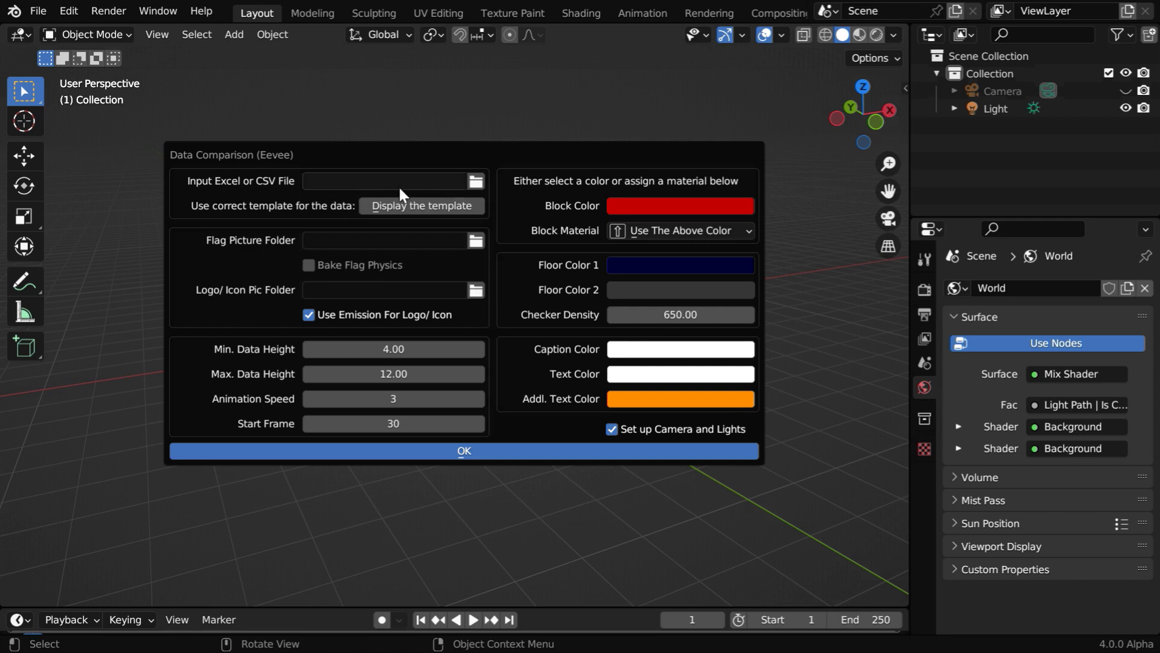
pyautogui.click(434, 205)
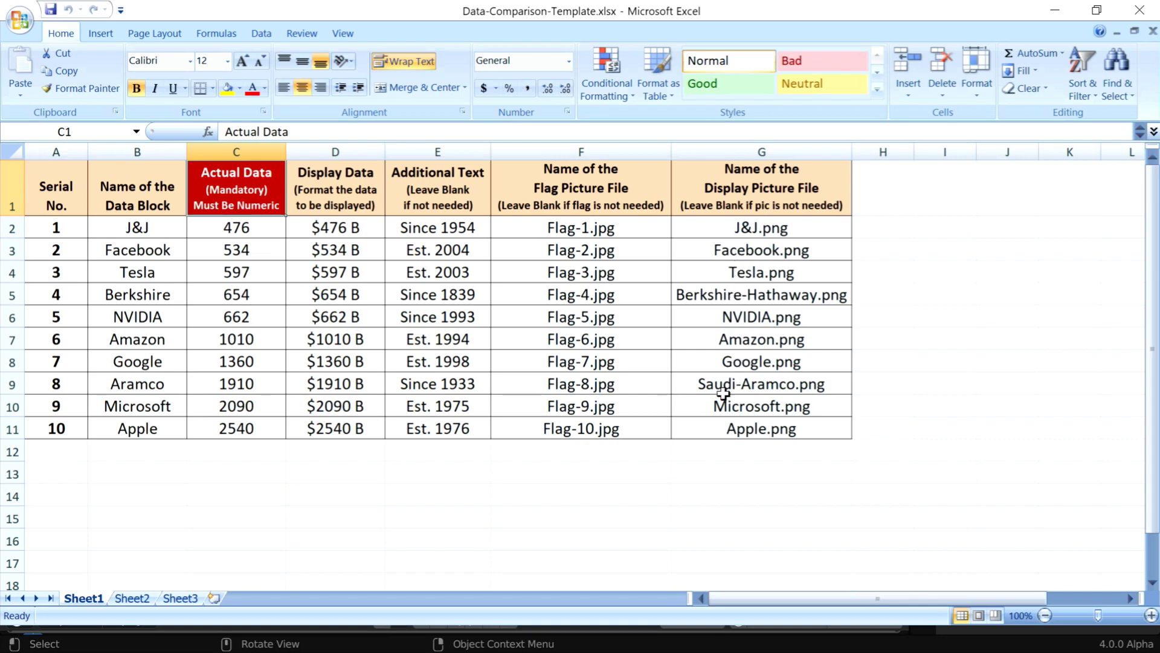
# Step: Save the ten-company template to the Desktop as Data-Comparison-Template.xlsx, keeping its name
pyautogui.click(19, 22)
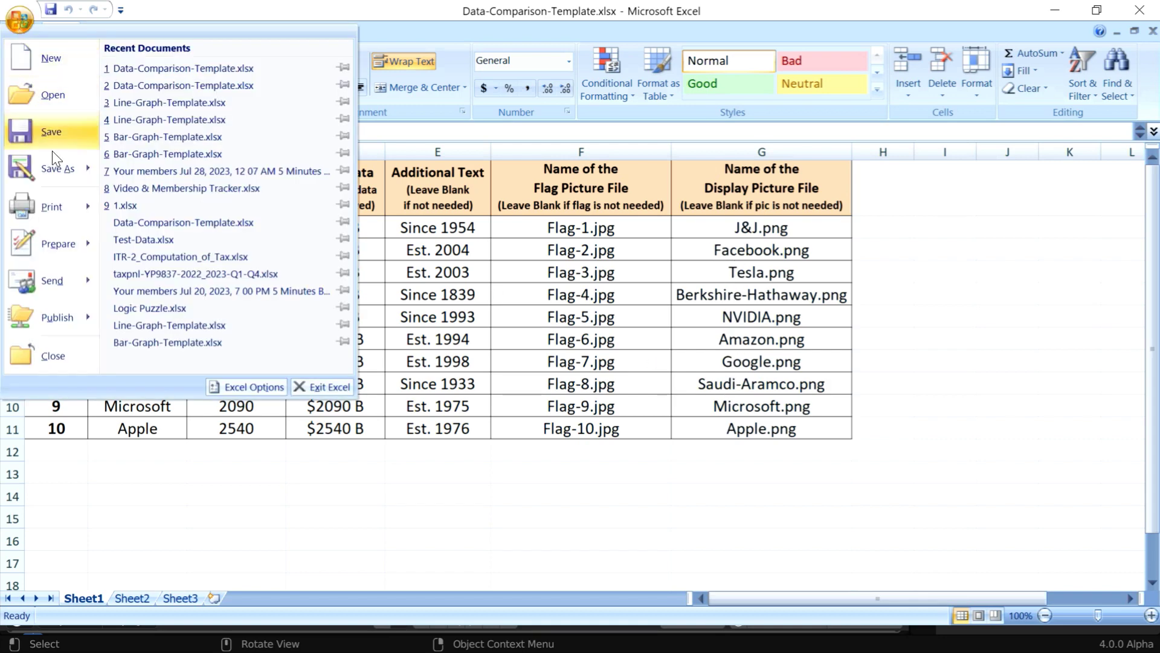
pyautogui.click(59, 175)
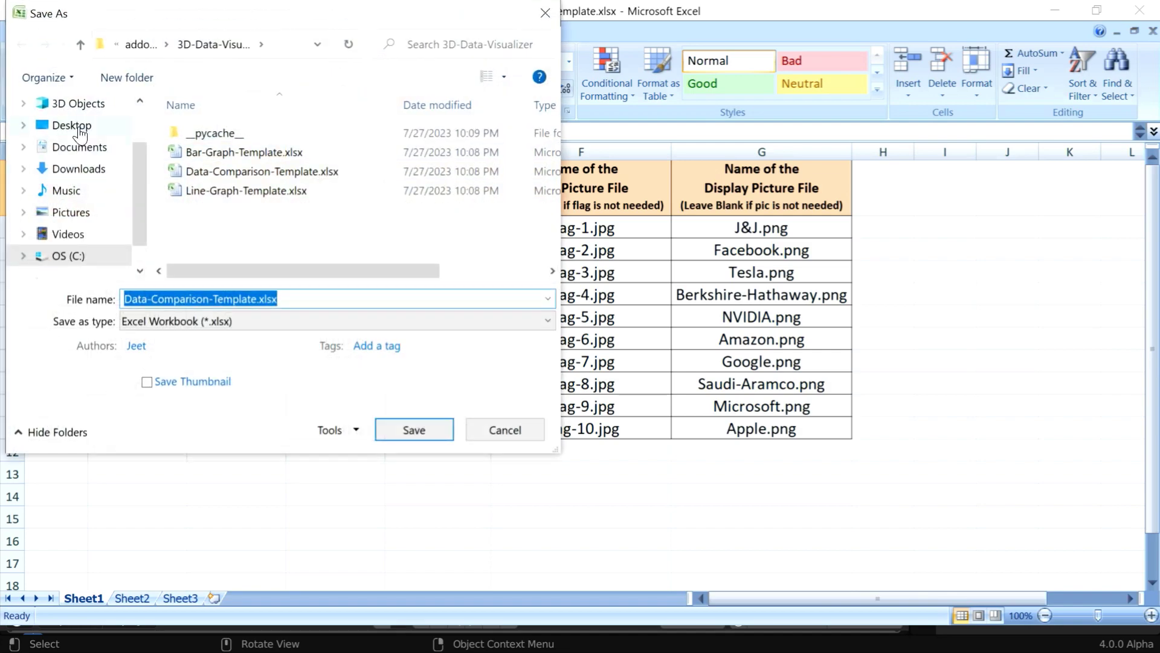
pyautogui.click(67, 125)
pyautogui.click(396, 431)
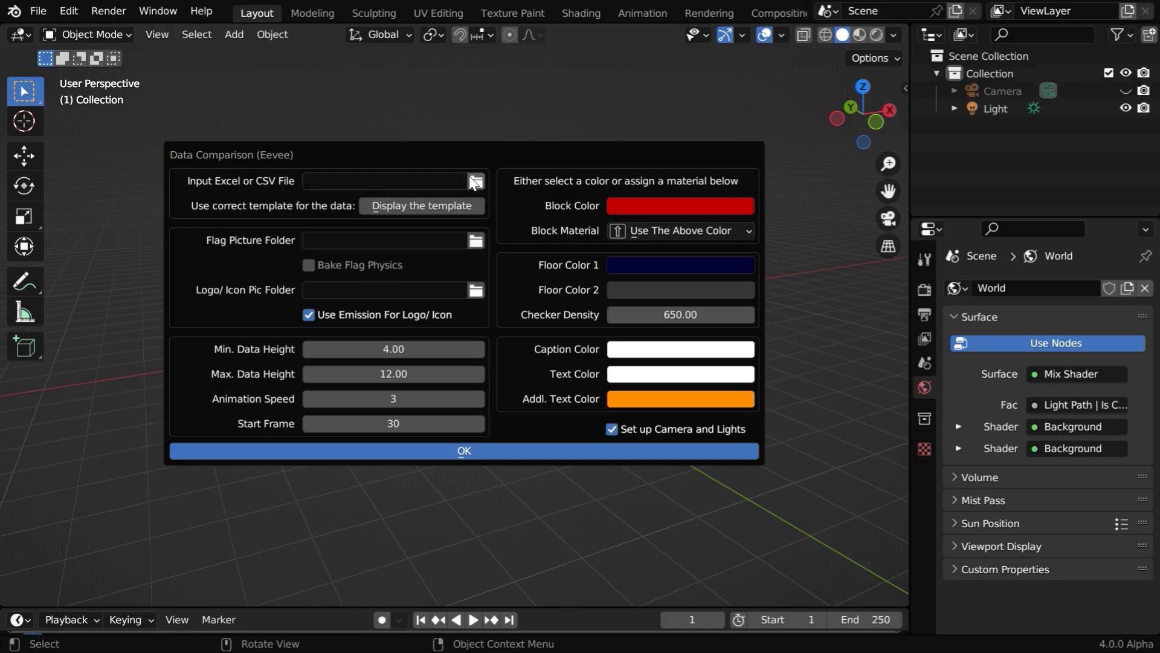
# Step: Set the Input Excel file to Data-Comparison-Template.xlsx from the Desktop
pyautogui.click(471, 177)
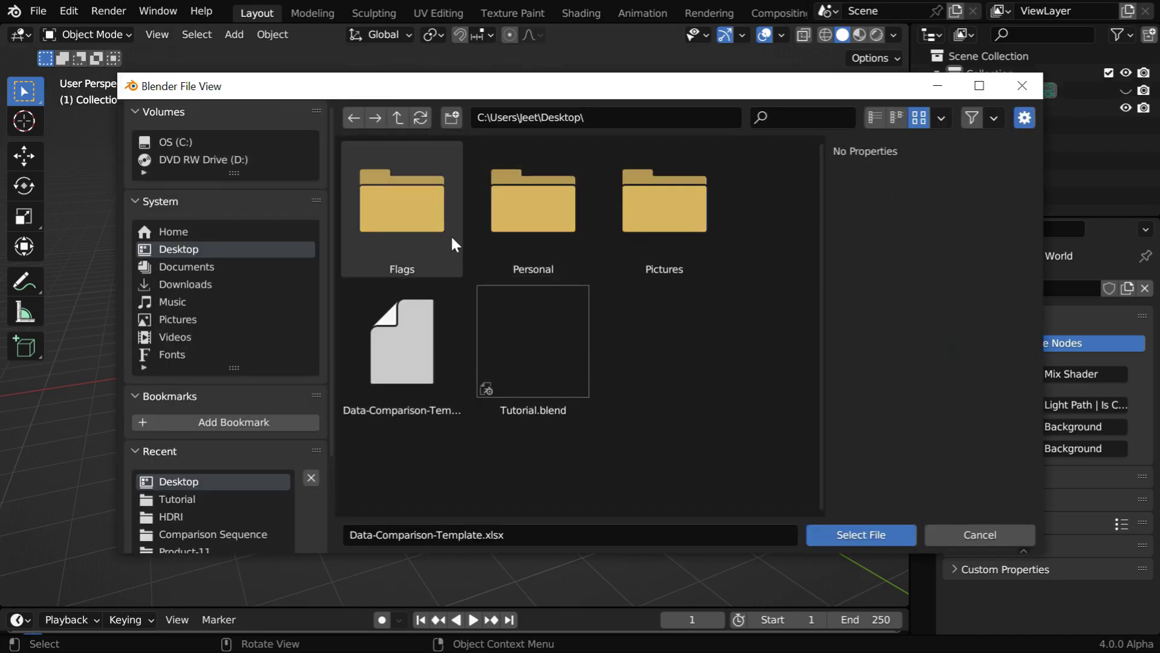
pyautogui.click(421, 365)
pyautogui.click(857, 538)
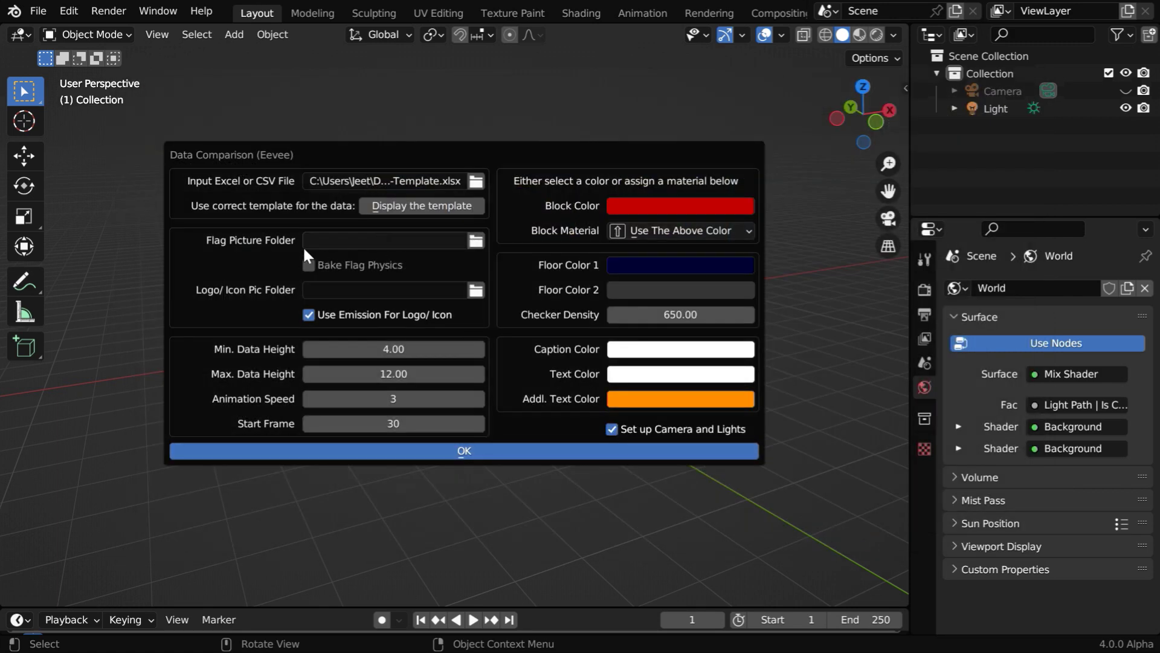
# Step: Set the Flag Picture Folder to the Desktop's Flags folder
pyautogui.click(475, 241)
pyautogui.click(413, 235)
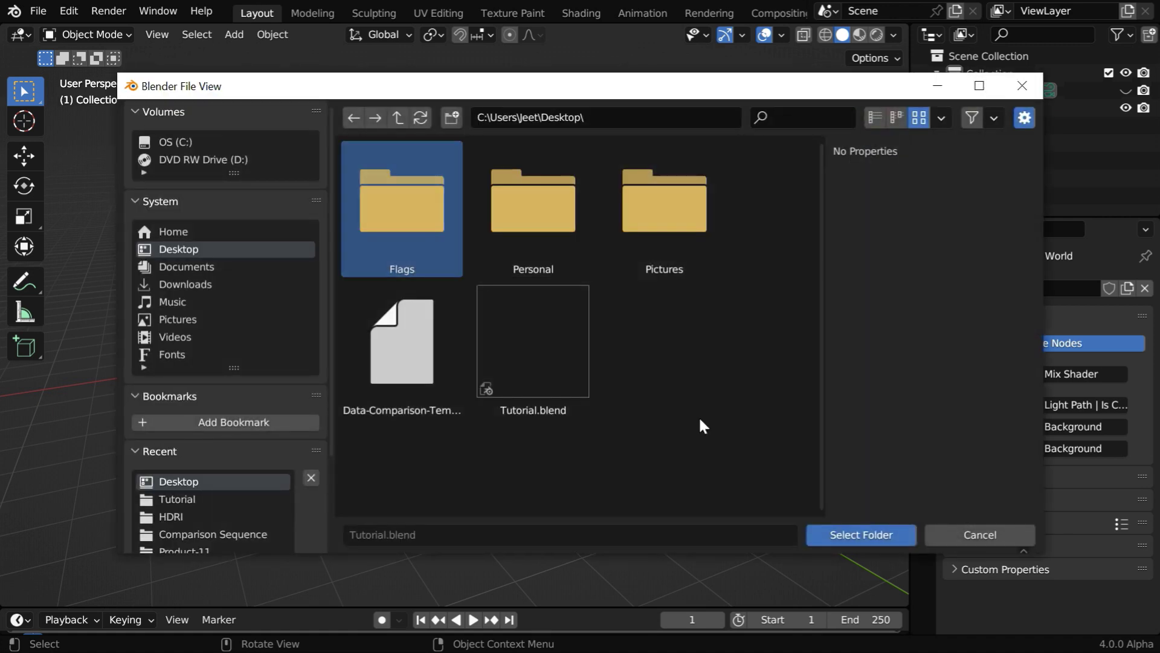
pyautogui.click(843, 531)
pyautogui.click(843, 531)
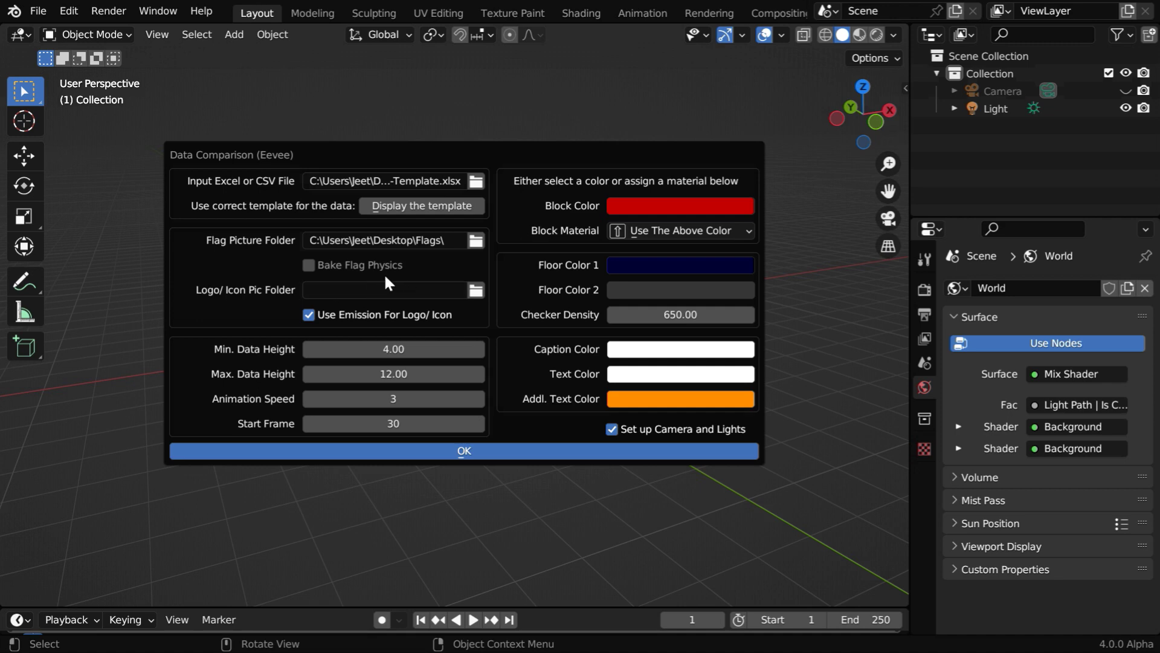
# Step: Toggle Bake Flag Physics on and back off, leaving it disabled
pyautogui.click(310, 266)
pyautogui.click(321, 270)
pyautogui.click(346, 264)
# Step: Set the Logo/Icon Pic Folder to the Desktop's Pictures folder
pyautogui.click(476, 293)
pyautogui.click(398, 118)
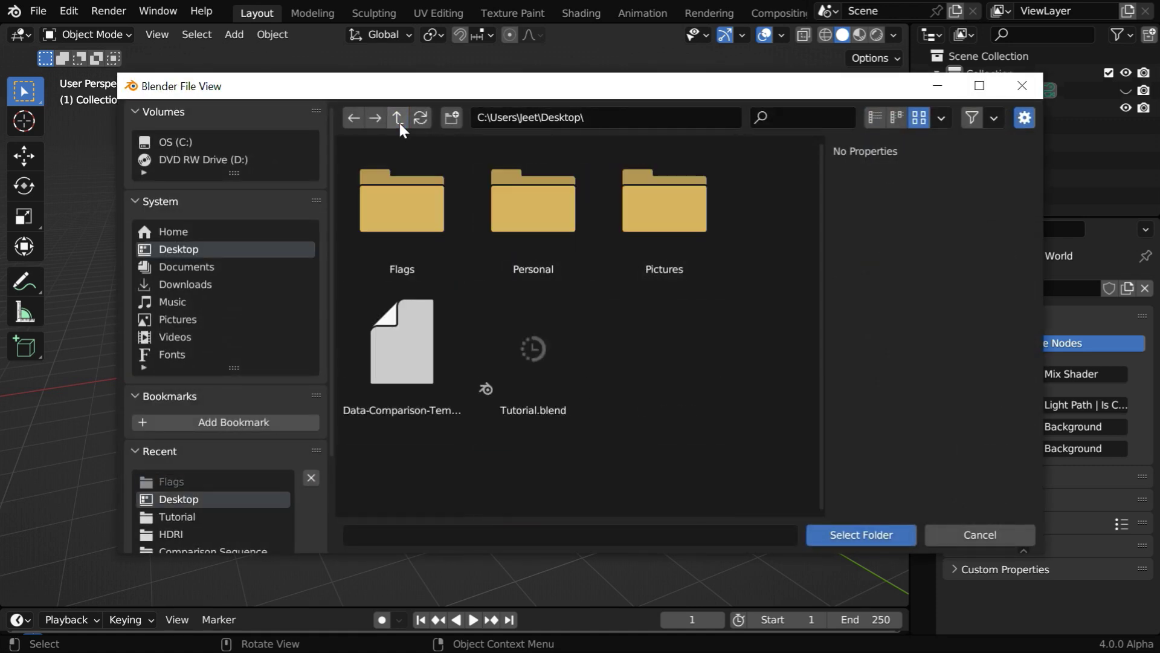
pyautogui.click(671, 218)
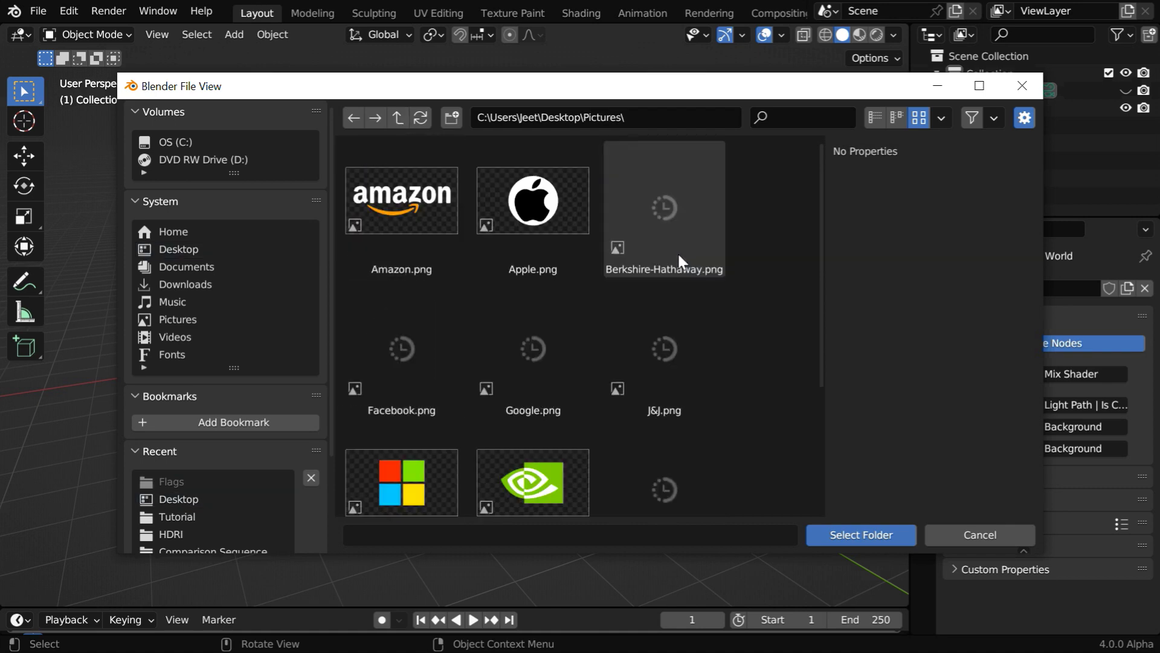
pyautogui.click(845, 535)
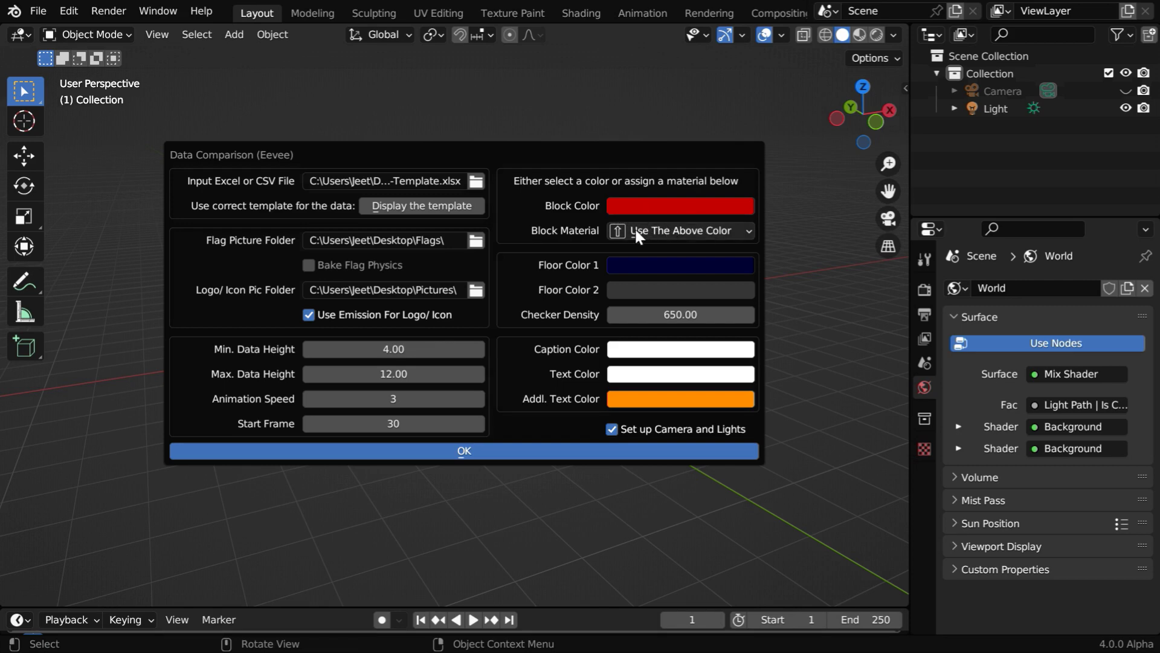
pyautogui.click(713, 235)
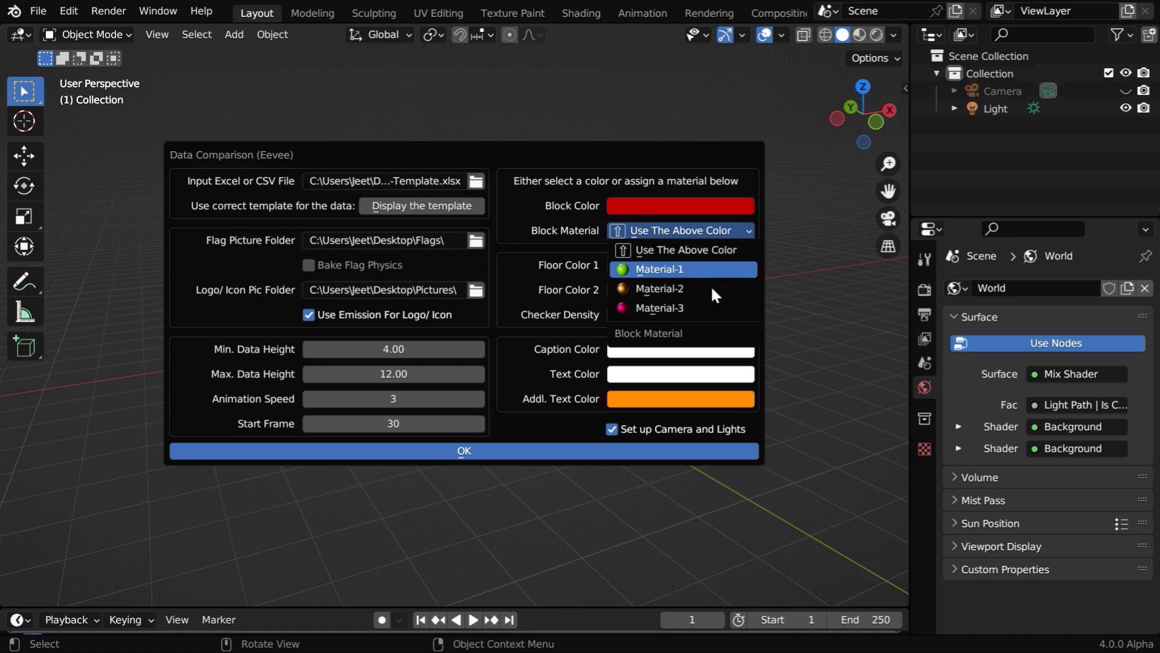
pyautogui.click(713, 250)
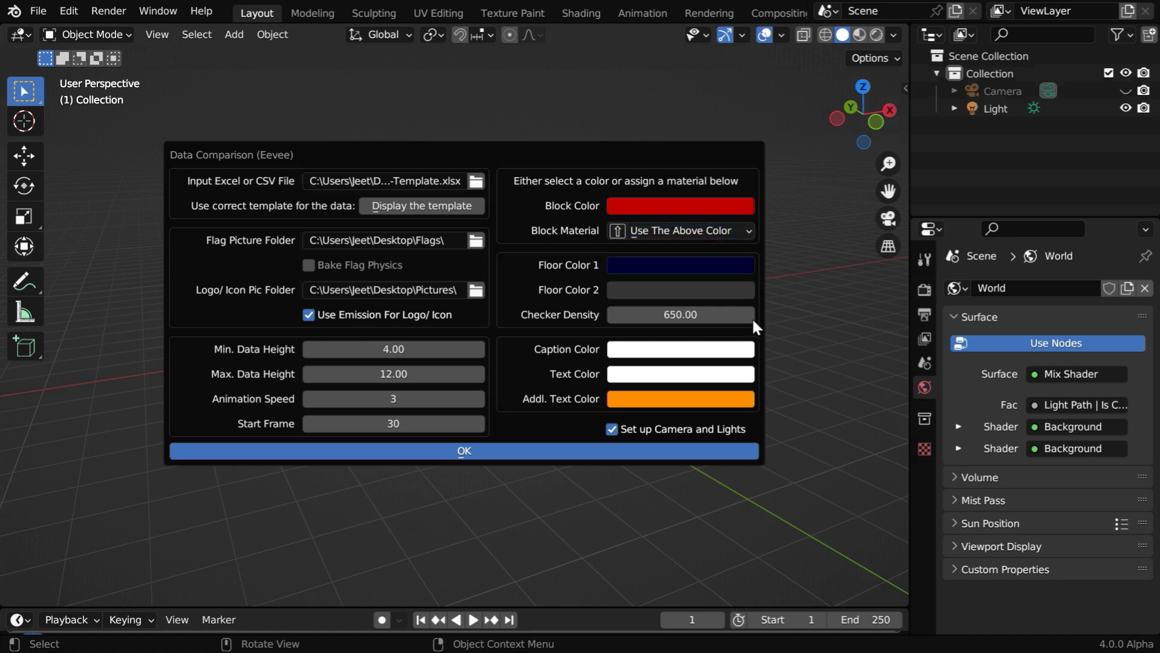
pyautogui.click(705, 229)
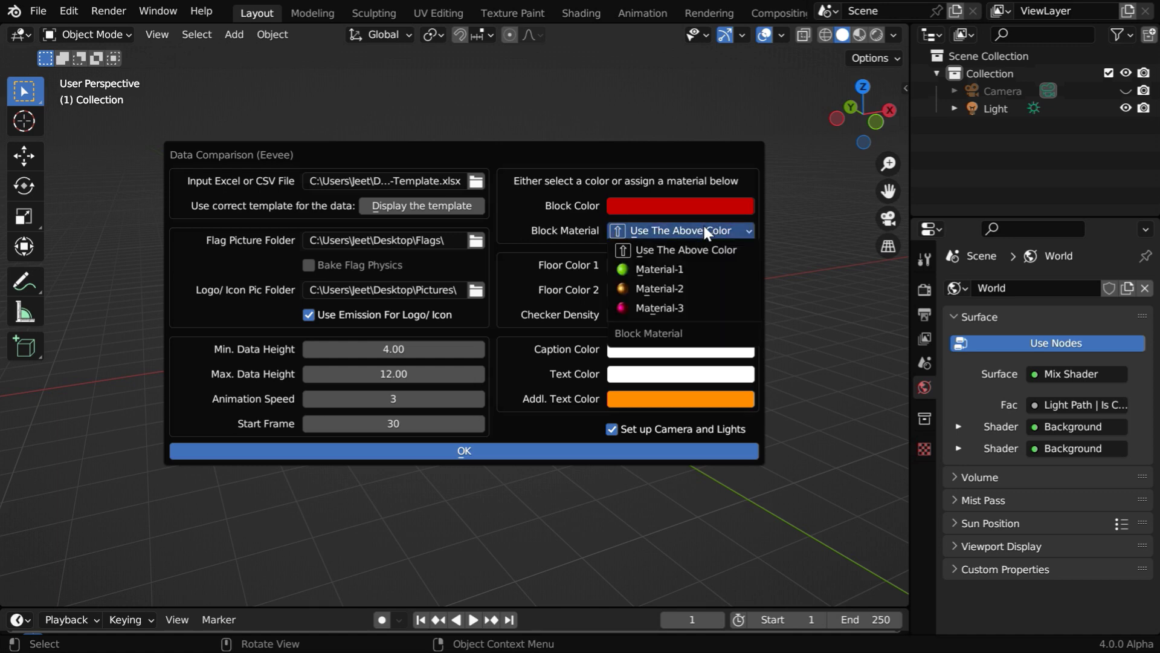
pyautogui.click(702, 223)
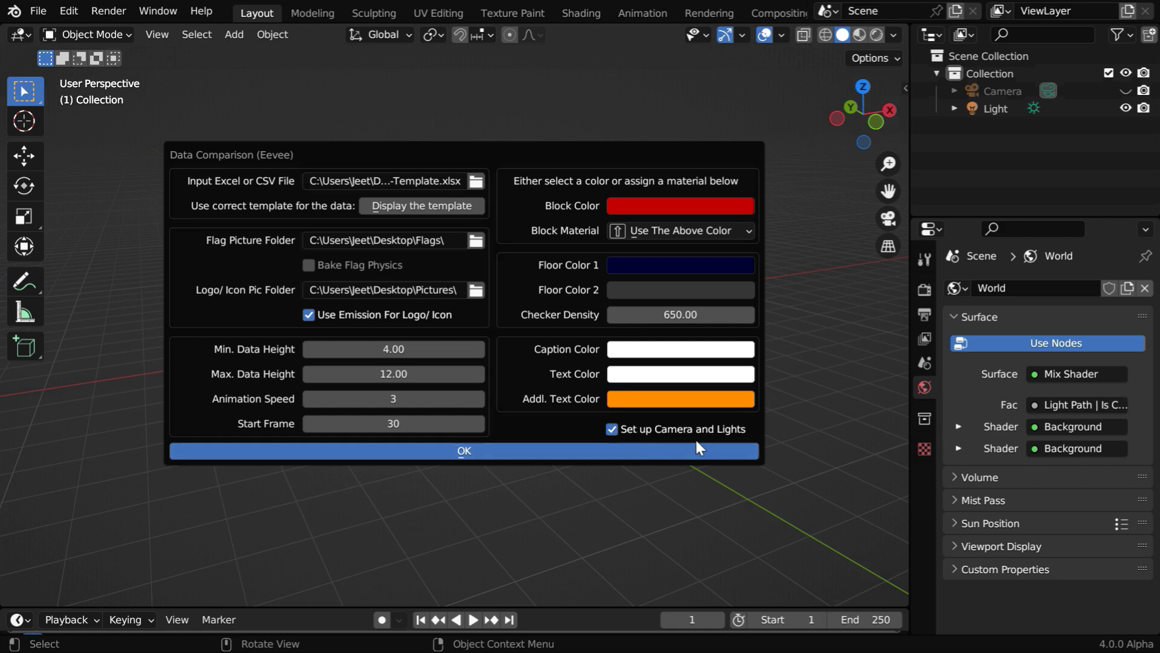
# Step: Confirm the Data Comparison (Eevee) dialog to generate the company bar scene with logos and flags
pyautogui.click(640, 452)
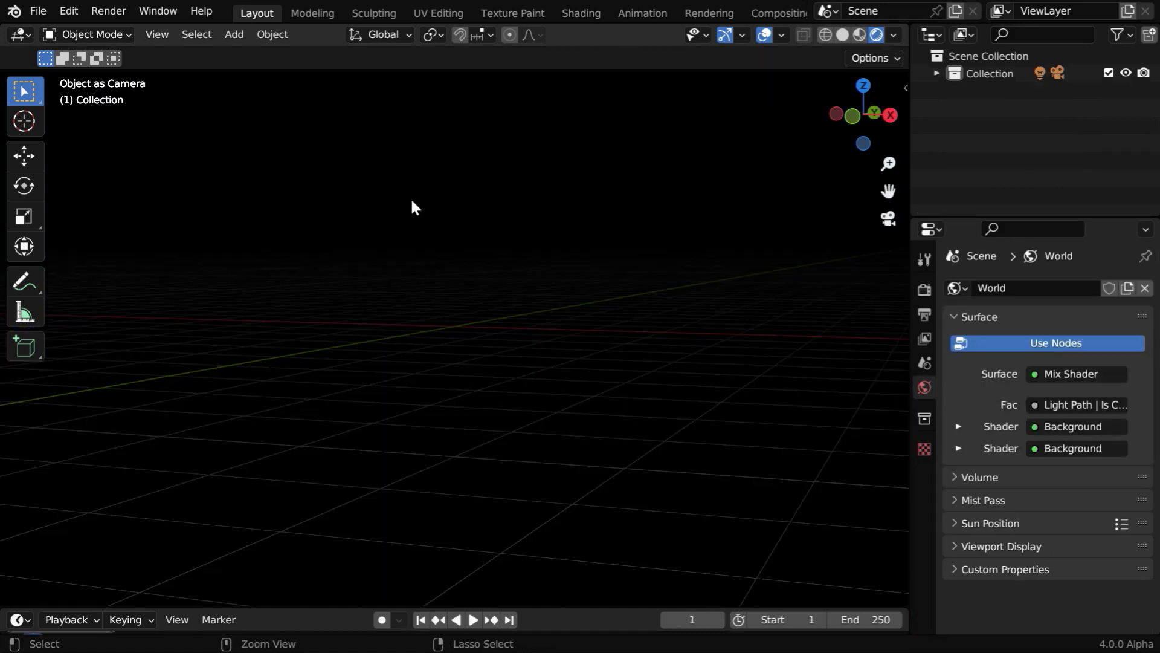
# Step: Reopen Object > 5 Min Blender > Data Comparison (Eevee) and enable Bake Flag Physics
pyautogui.click(273, 34)
pyautogui.moveTo(374, 51)
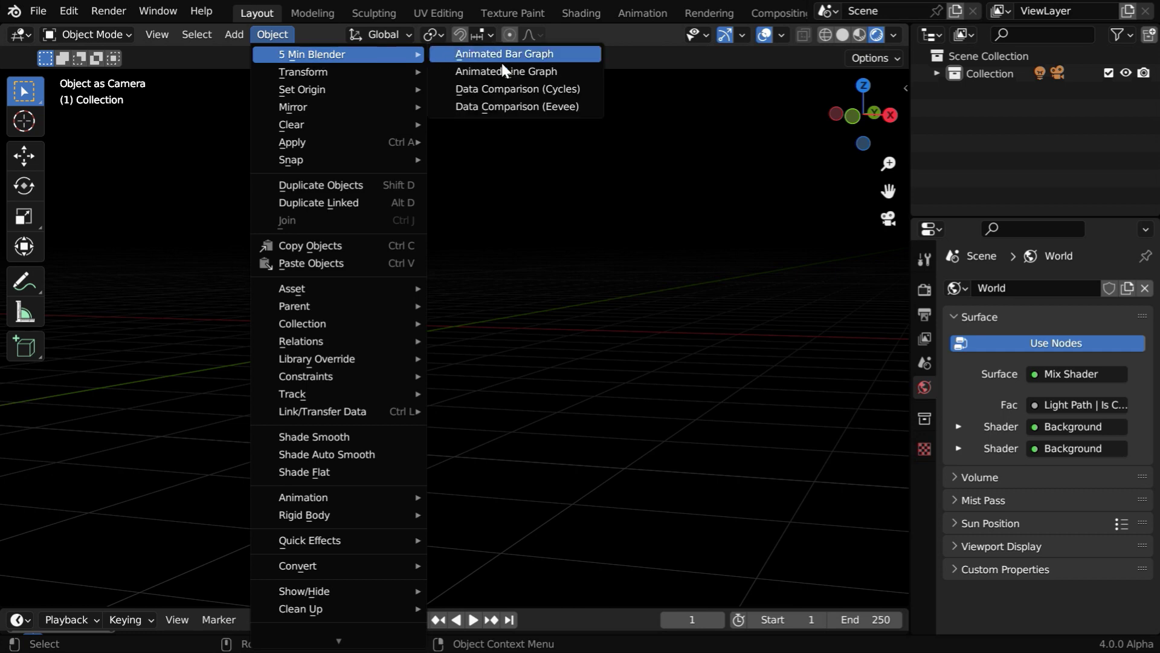
pyautogui.click(535, 107)
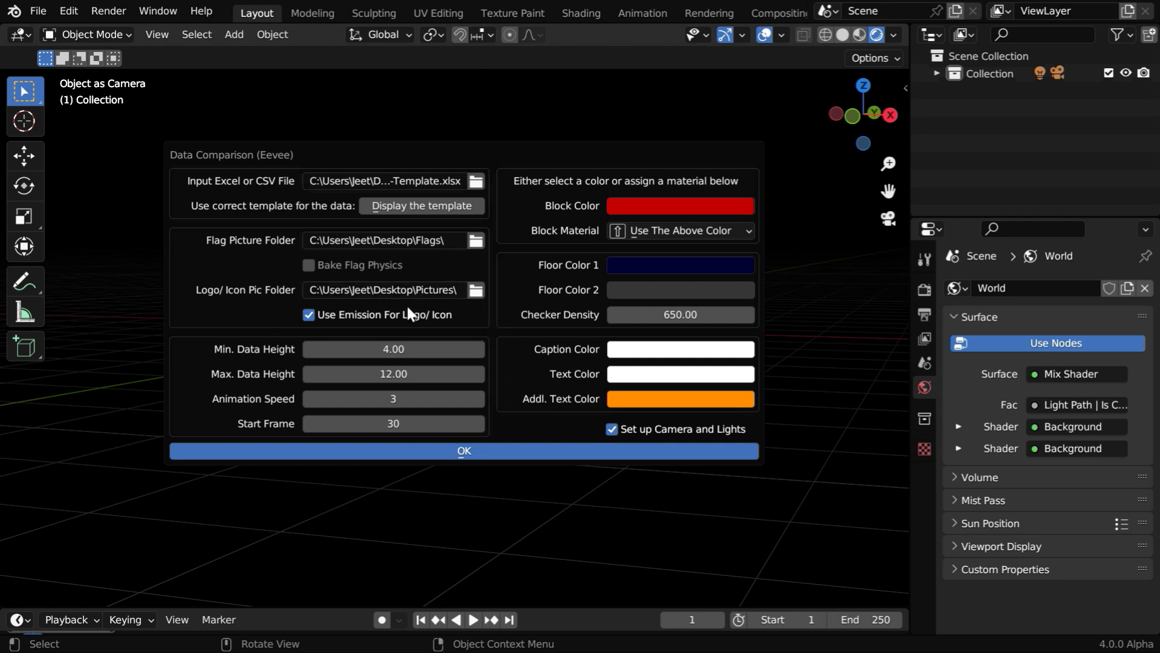
pyautogui.click(334, 268)
# Step: Confirm the dialog to regenerate the comparison scene with baked flag physics
pyautogui.click(583, 450)
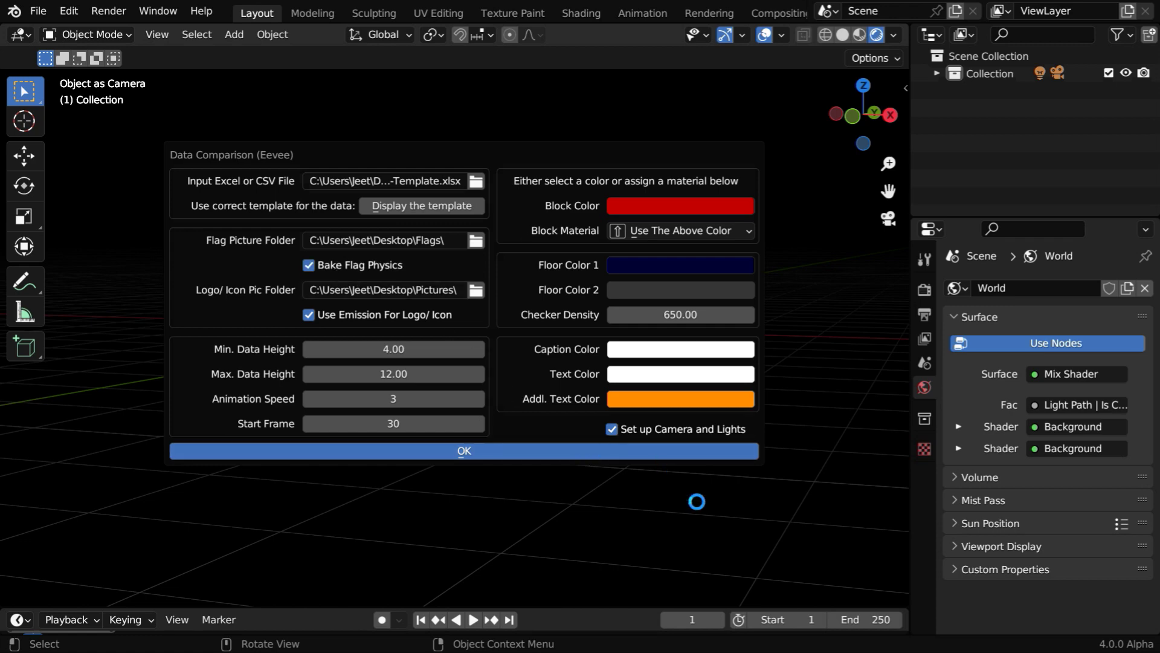